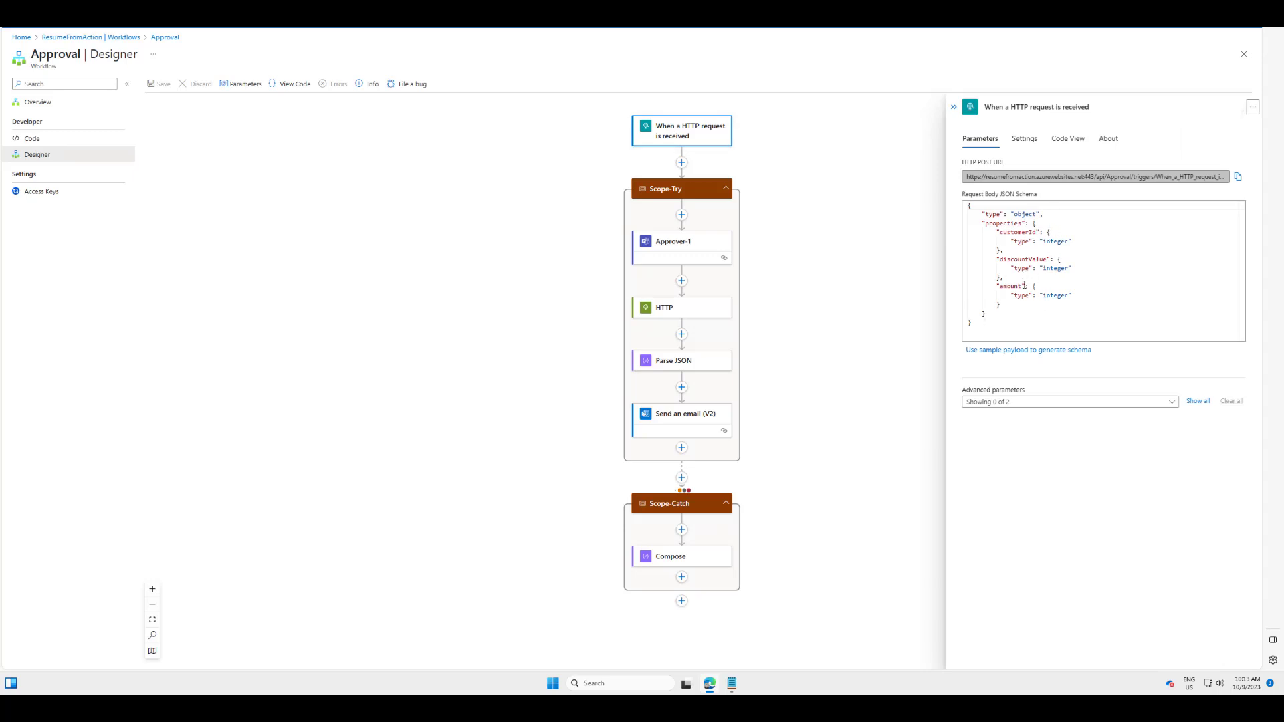
Review the parameters of the Approver-1, HTTP, Parse JSON and Send an email (V2) actions in the Approval workflow
left_click(676, 254)
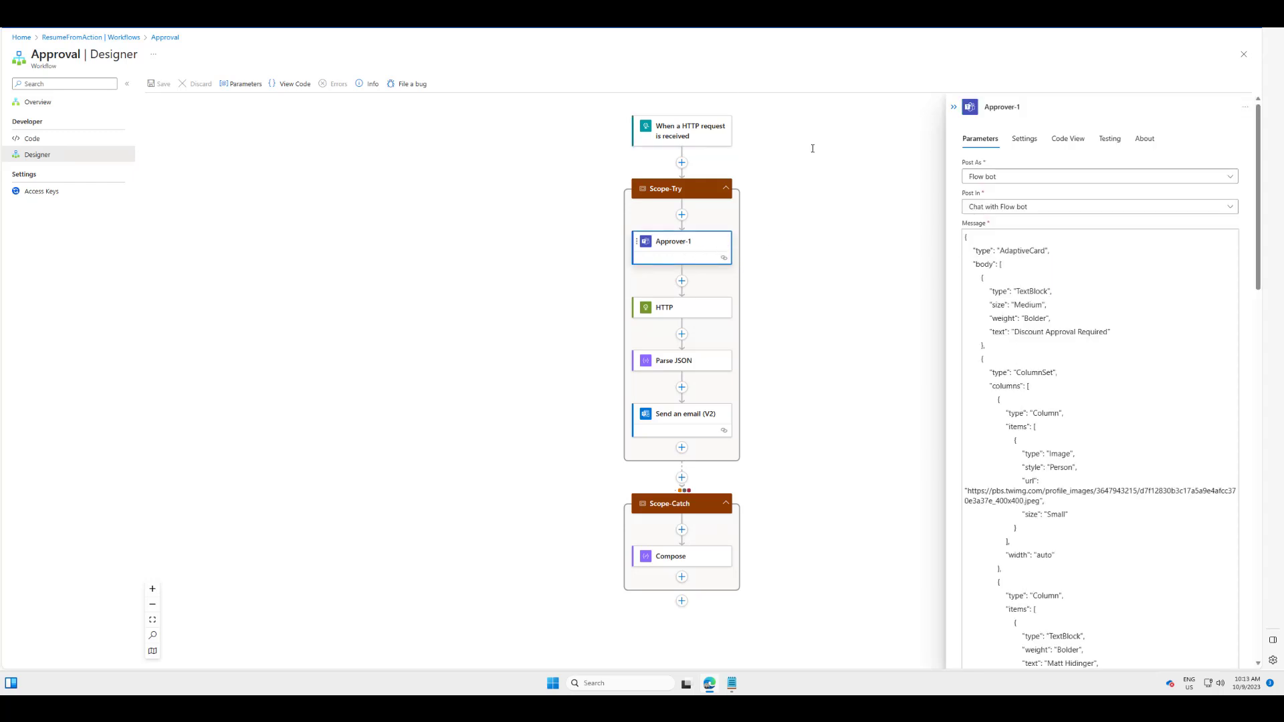
left_click(321, 13)
left_click(669, 311)
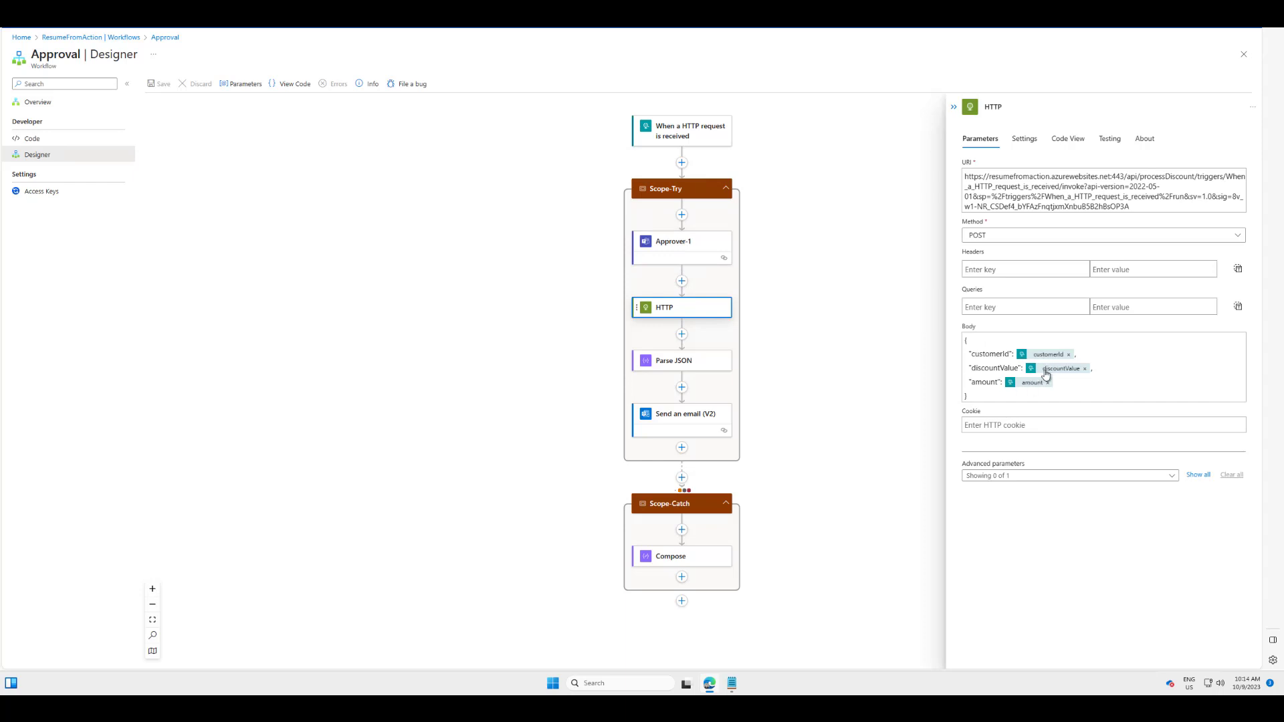
left_click(657, 364)
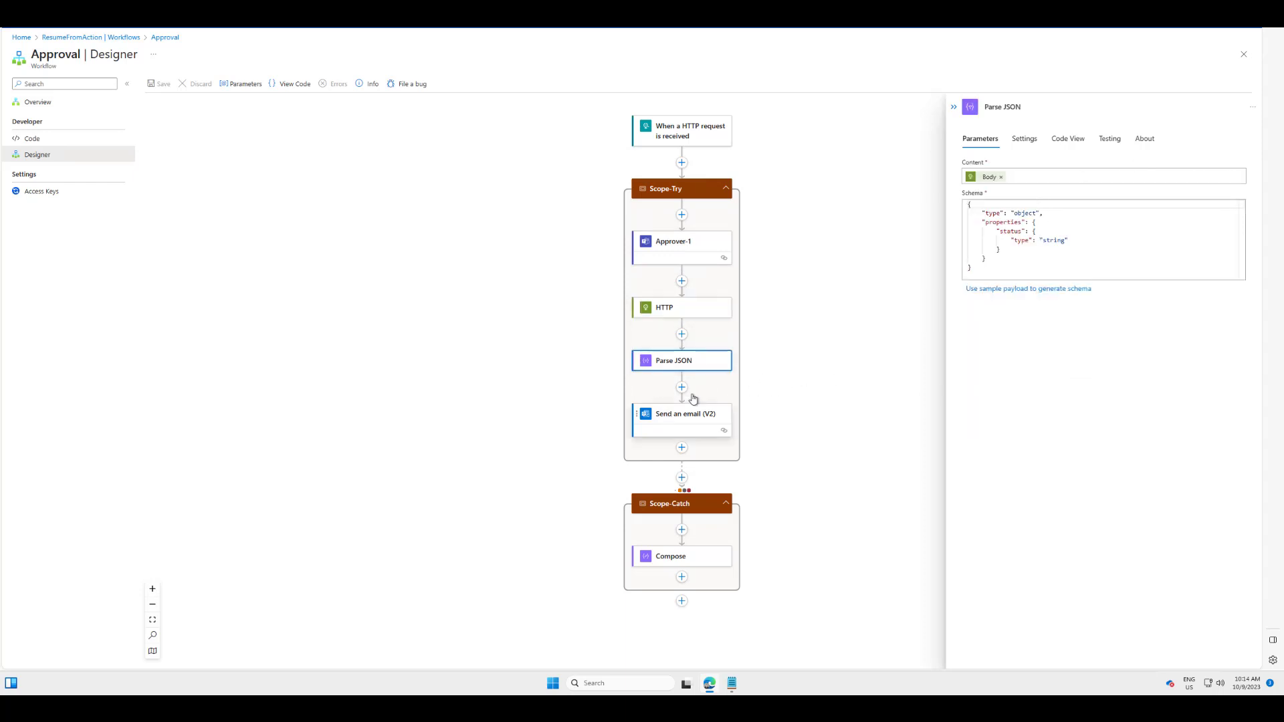
left_click(682, 416)
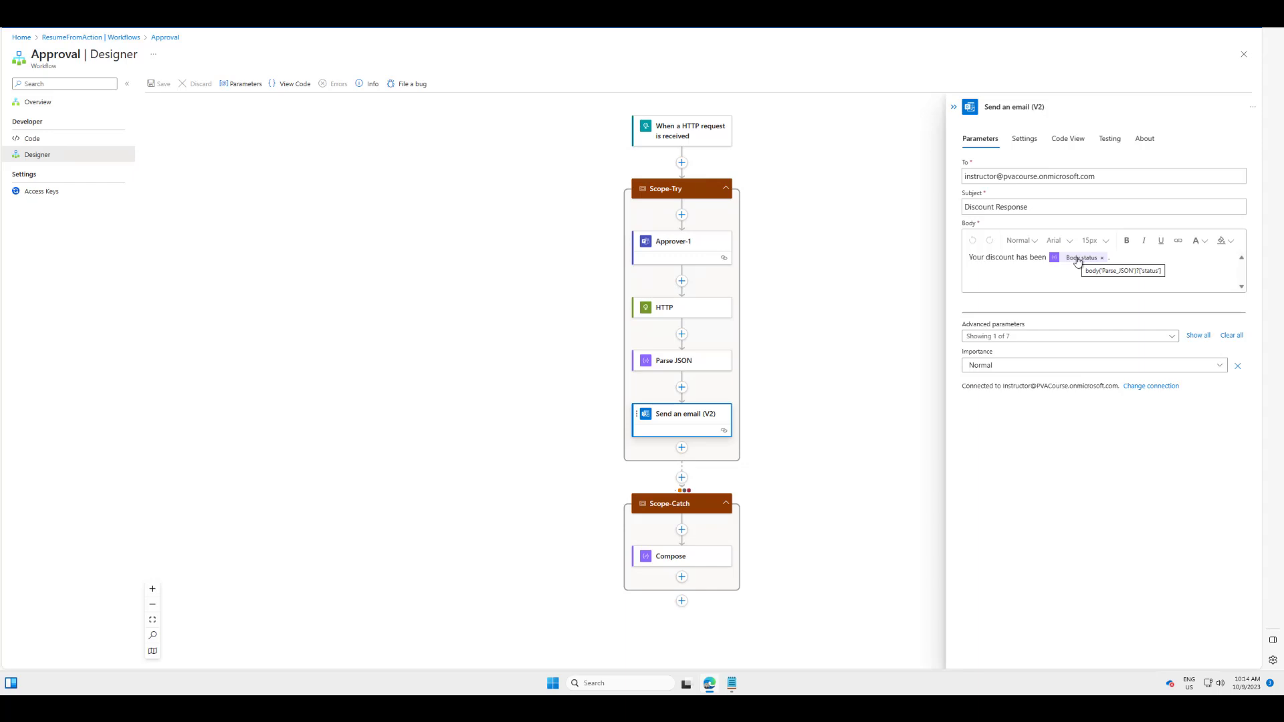
Inspect the Response action in the processDiscount workflow's designer, and return to the workflow list and refresh it
left_click(91, 36)
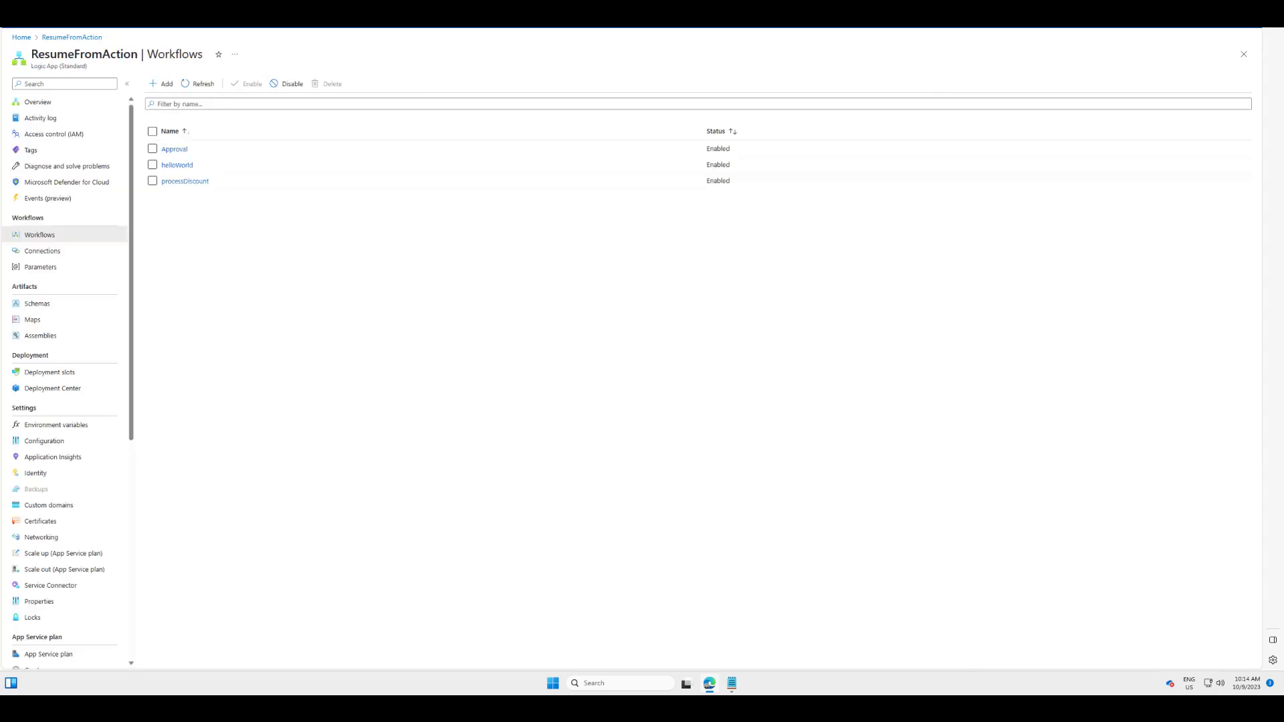
left_click(183, 184)
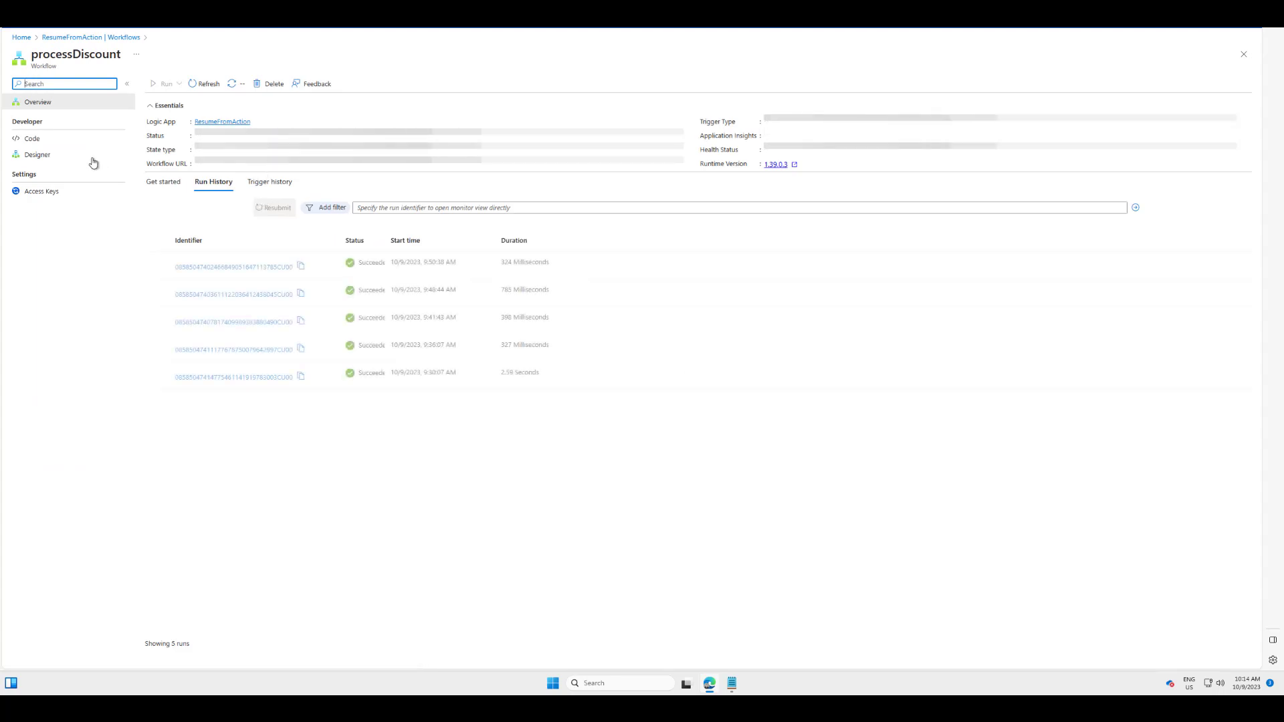
left_click(37, 156)
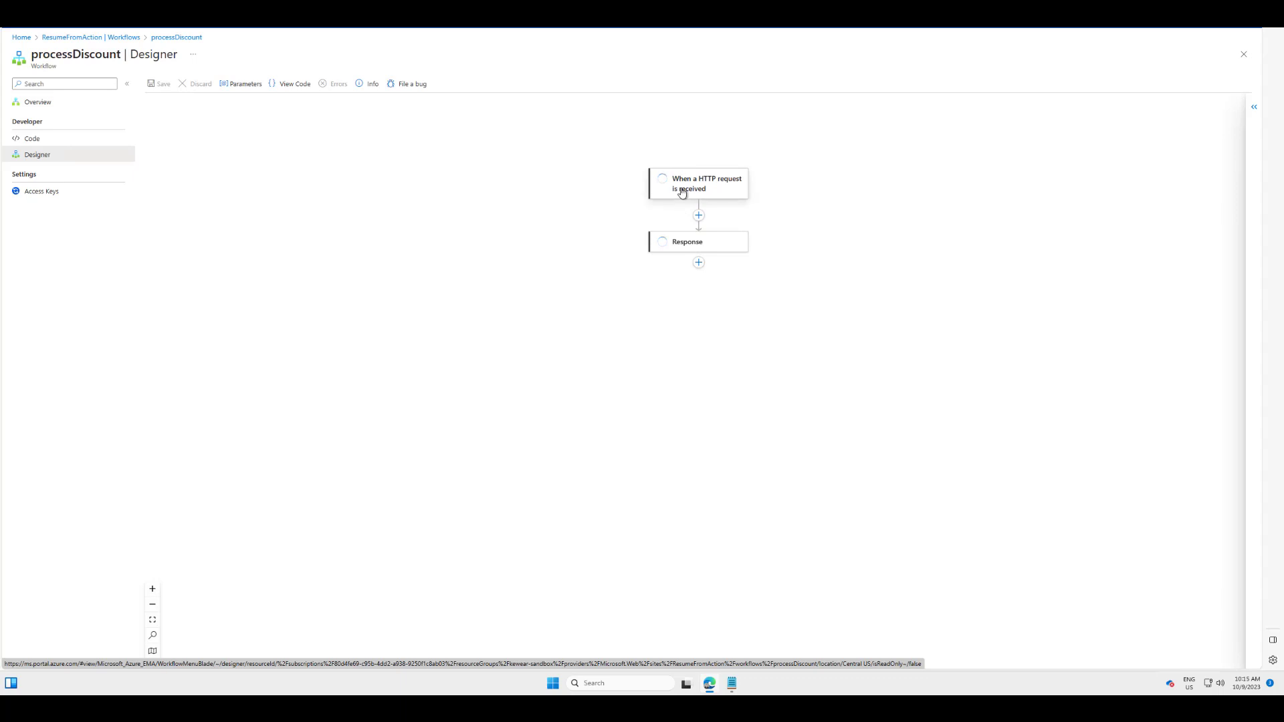
left_click(683, 244)
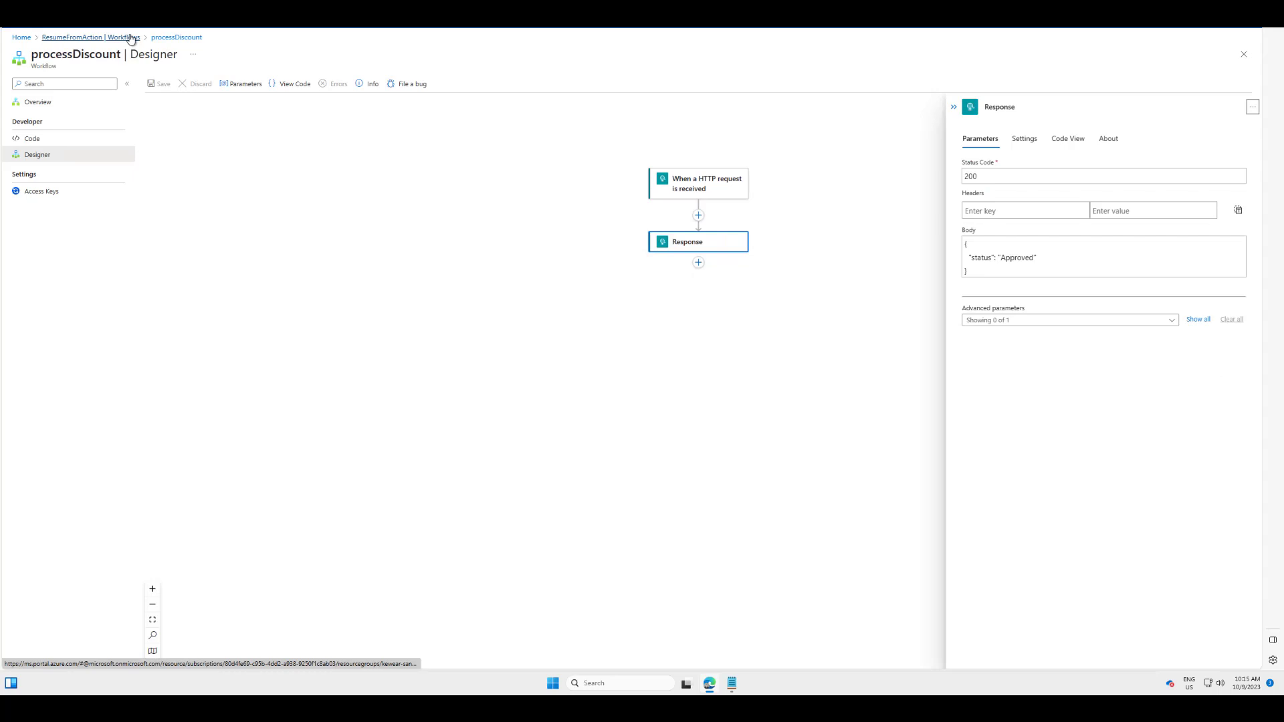
left_click(132, 38)
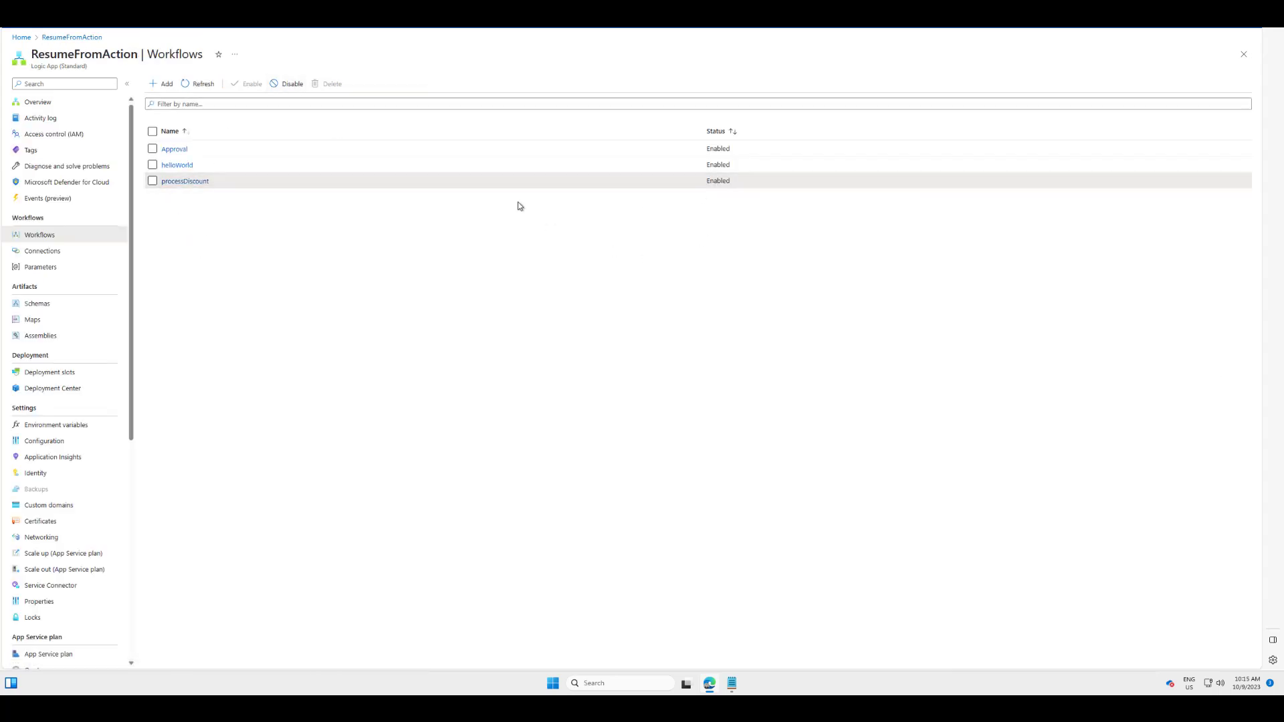
left_click(197, 84)
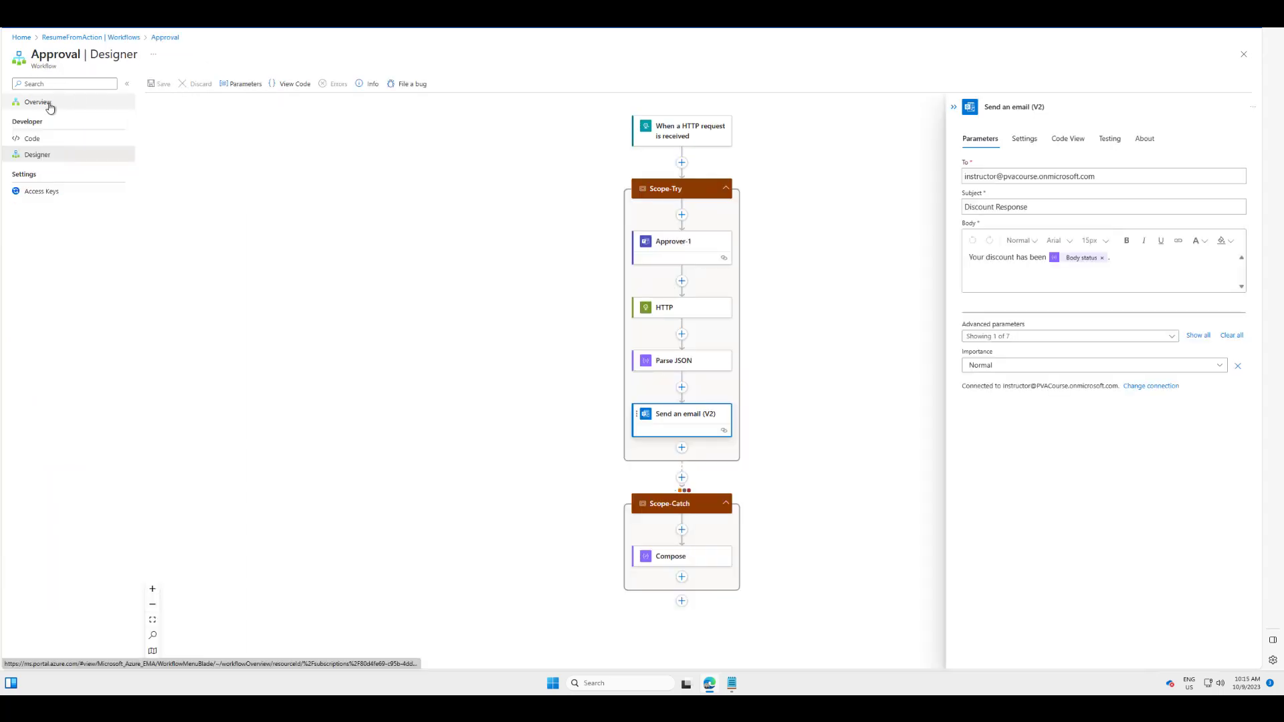
Run the Approval workflow with a JSON payload holding a customer ID, discountValue 10 and amount 1000, and open that run
left_click(48, 104)
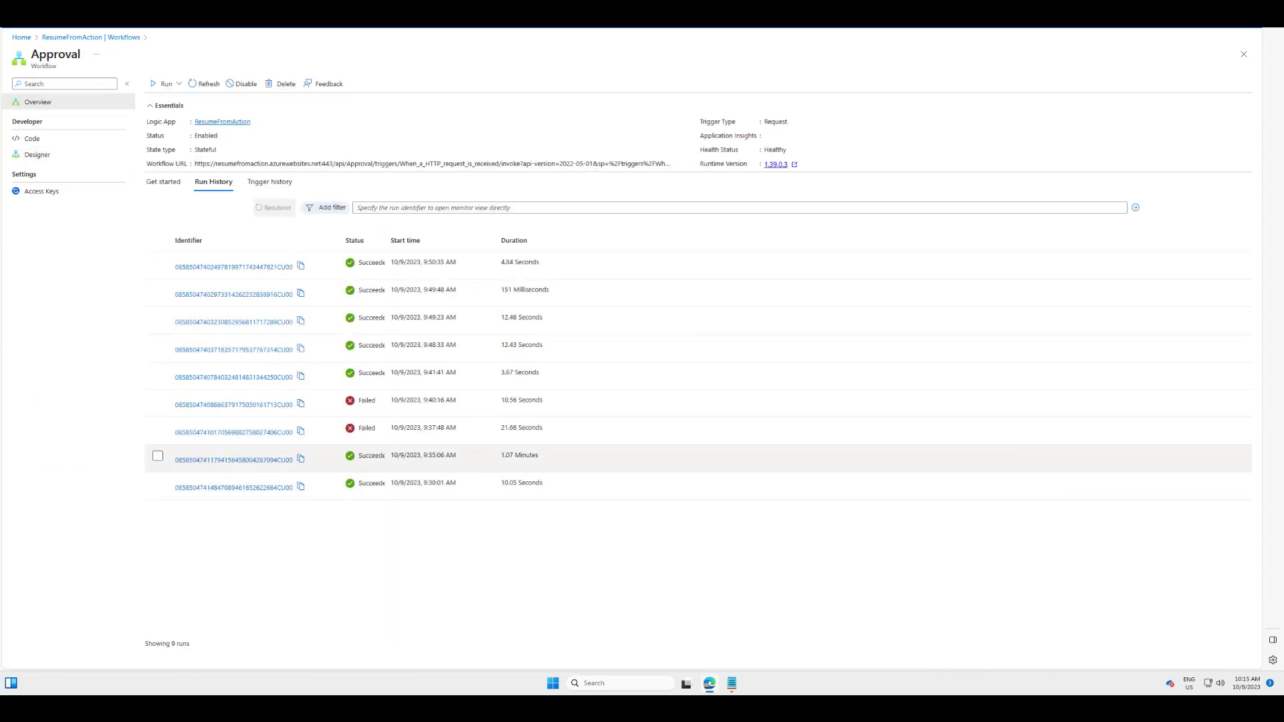
left_click(173, 84)
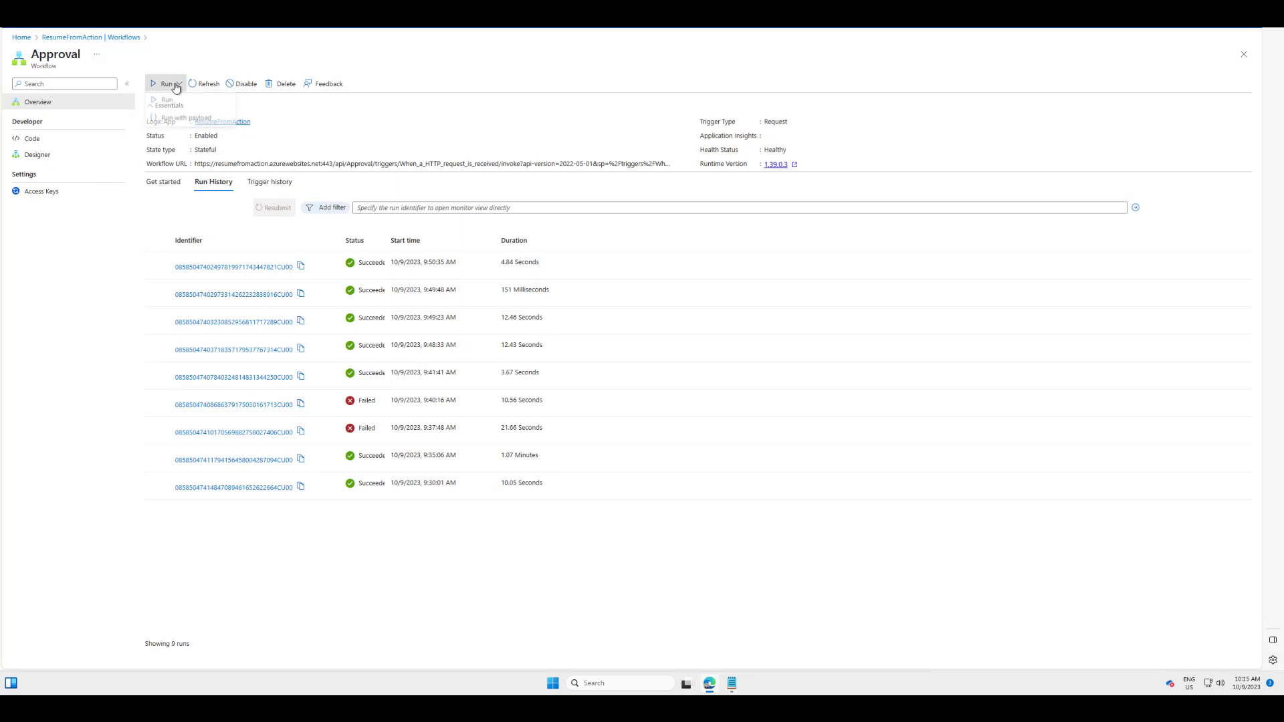
left_click(171, 122)
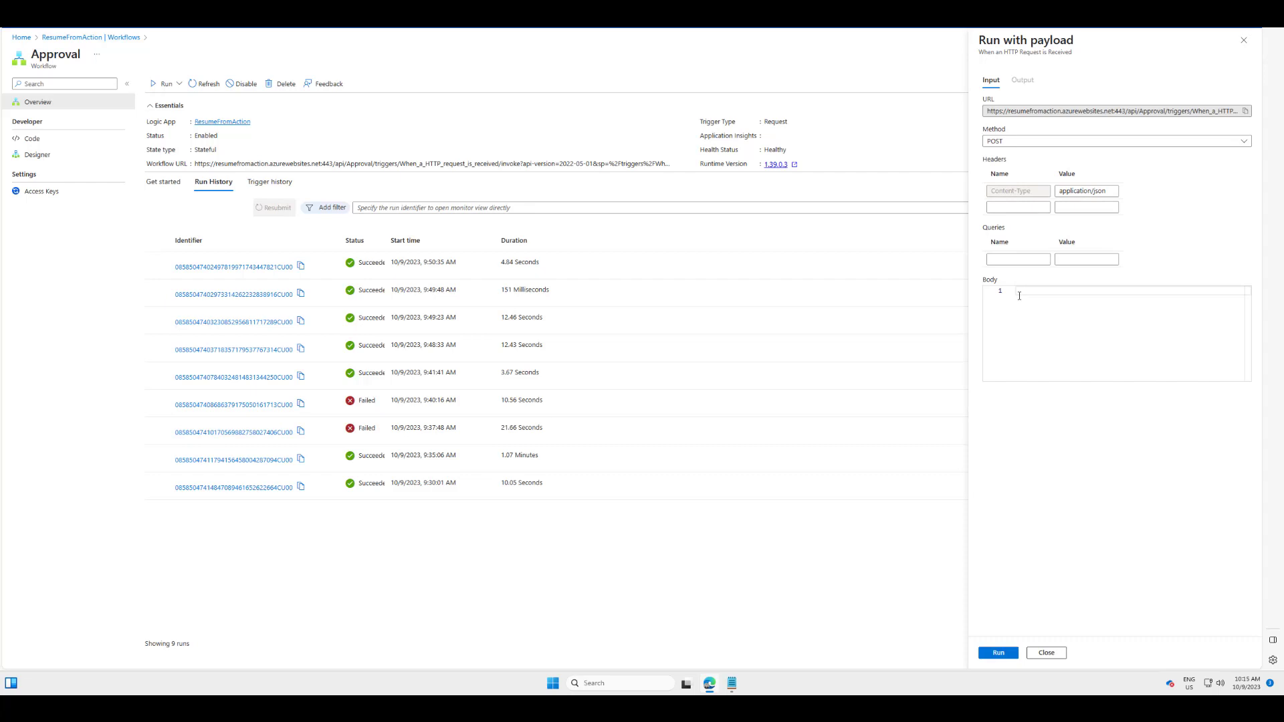
type("{     \"customerId\":123456,     \"discountValue\":10,     \"amount\":1000 }")
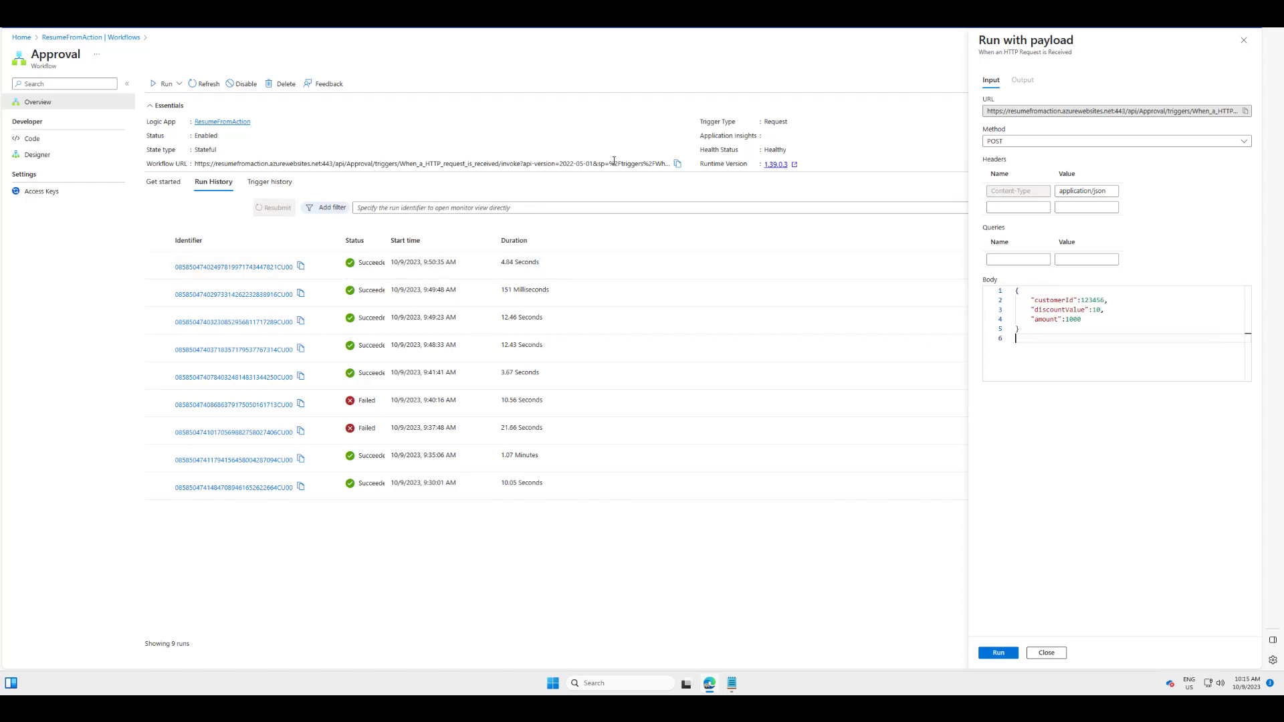
left_click(1001, 653)
left_click(1009, 307)
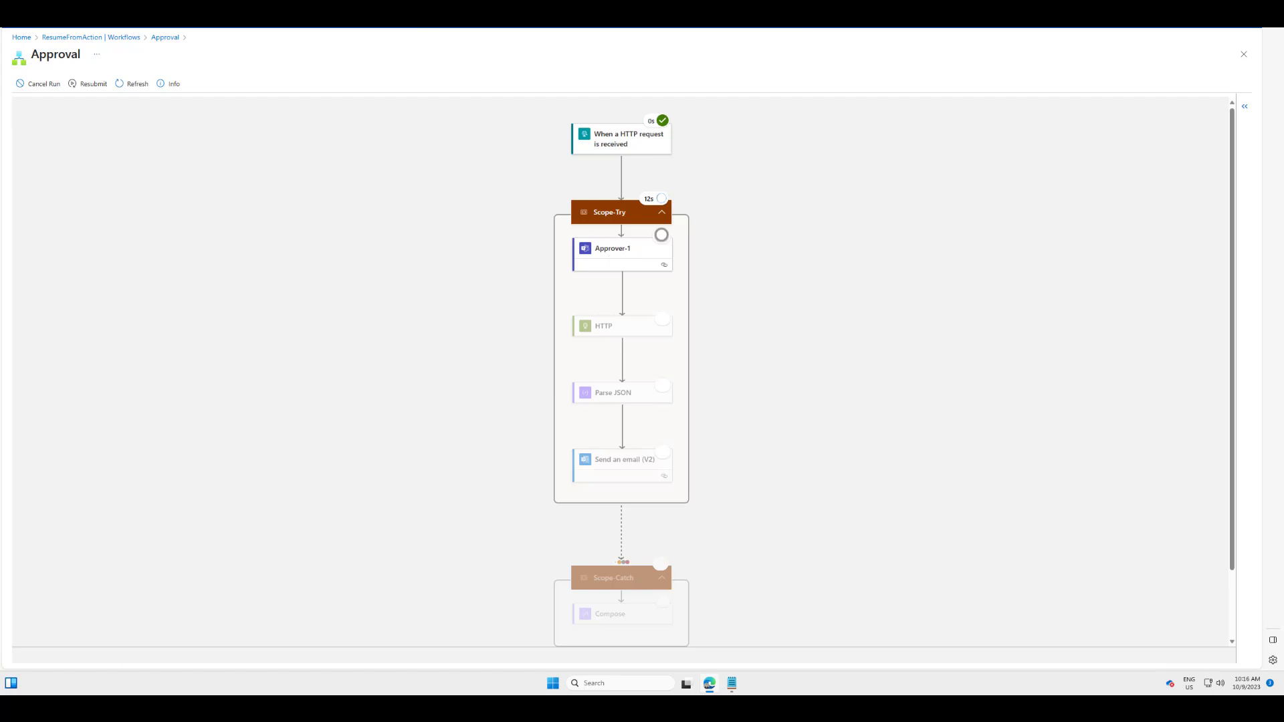
Switch to the Power Automate chat in Microsoft Teams and approve the newest 10% discount request card without a date or comment
left_click_drag(1283, 46, 769, 115)
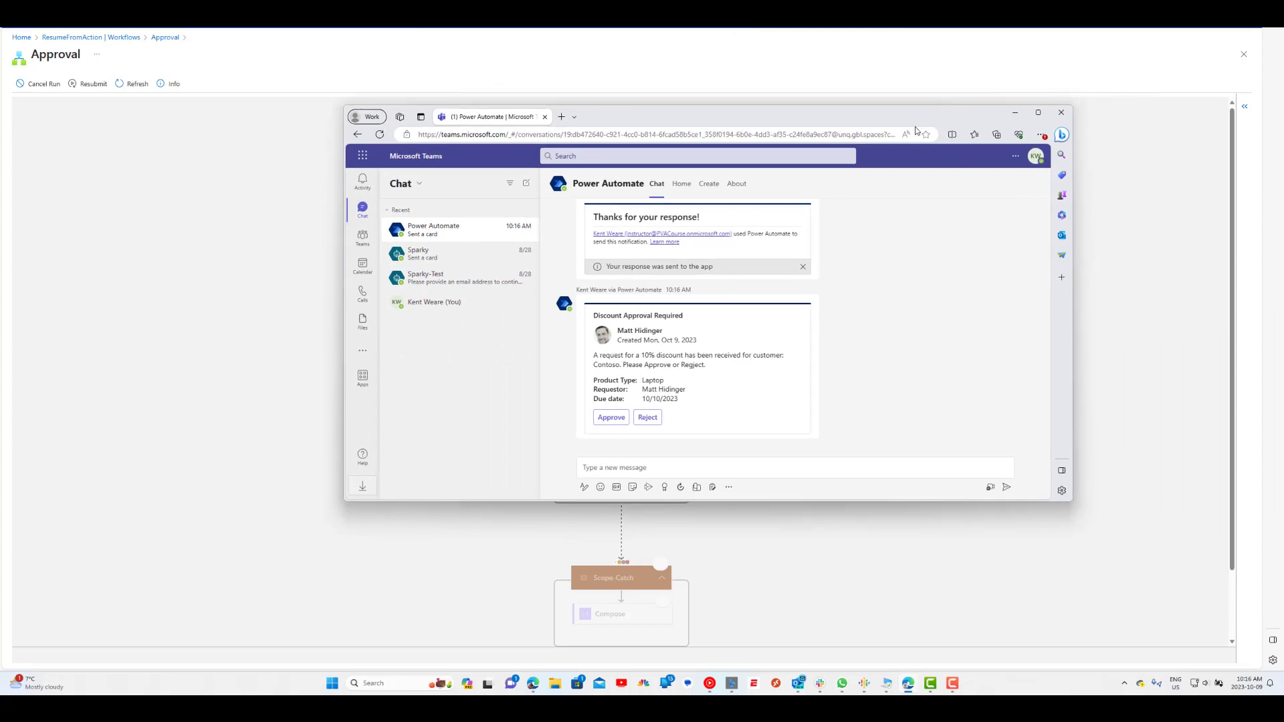
left_click(609, 418)
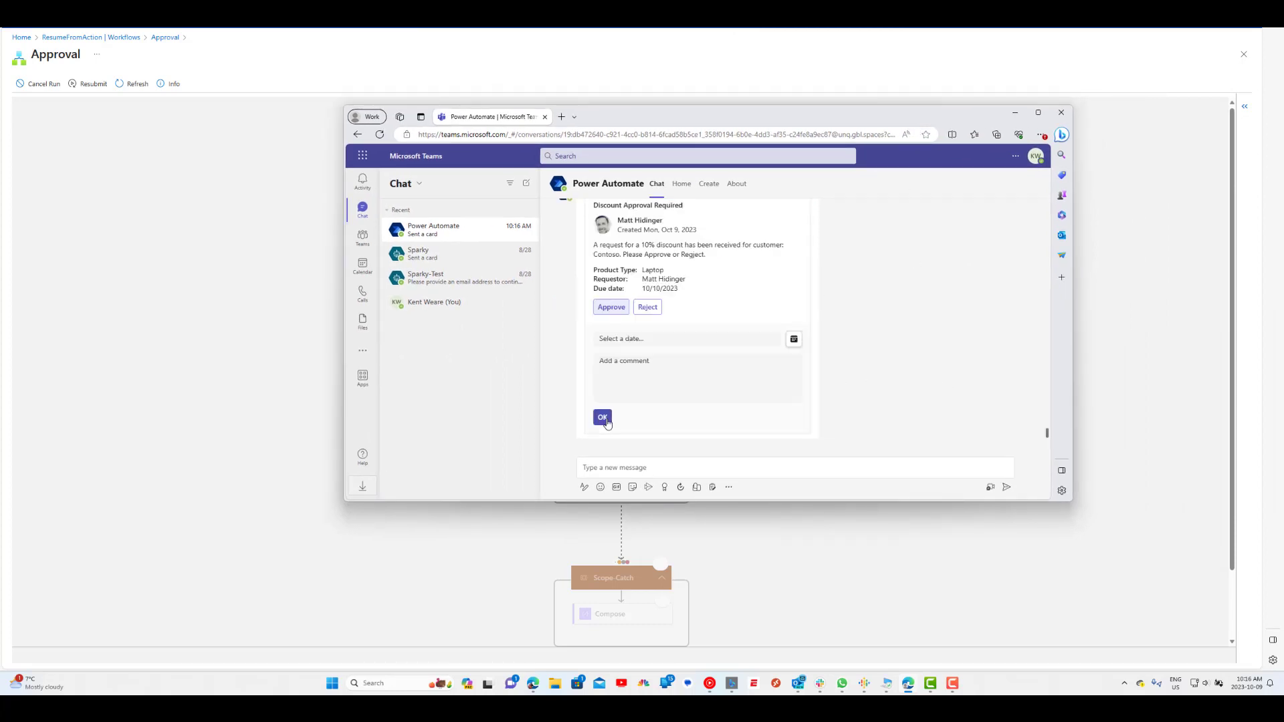
left_click(602, 418)
left_click_drag(921, 117, 1283, 99)
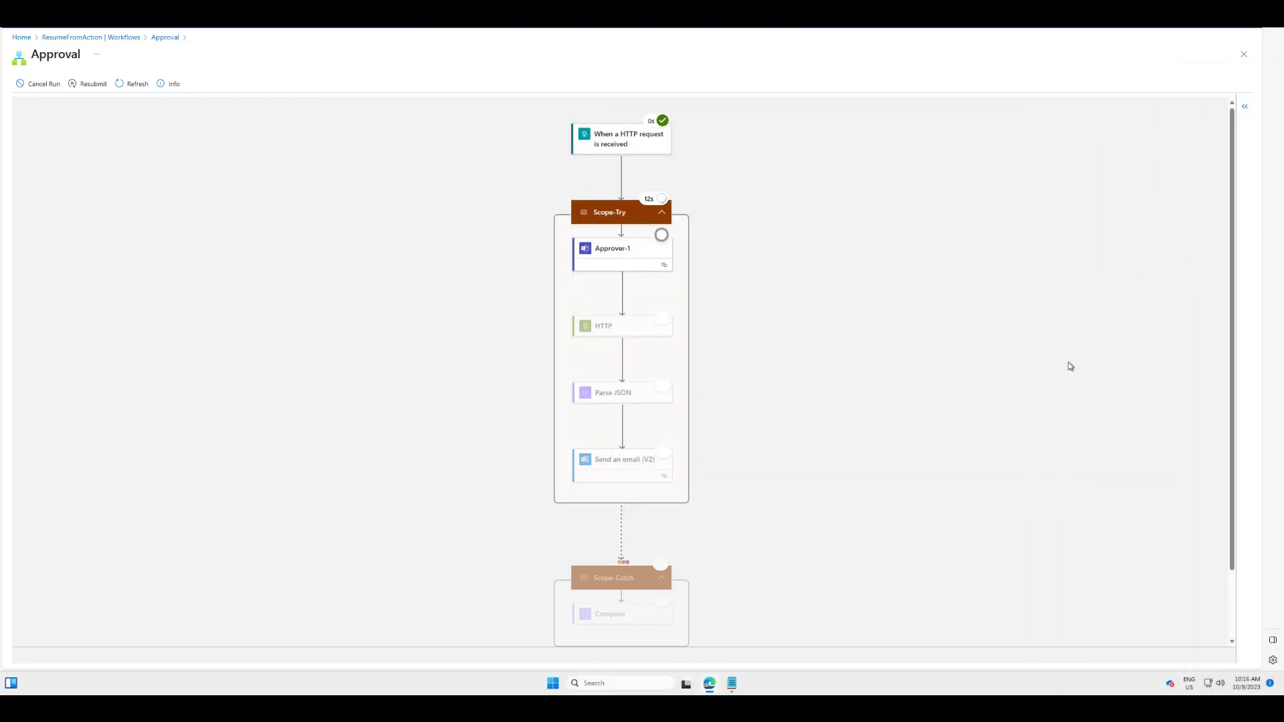
Refresh the Approval run and inspect the inputs and outputs of its HTTP action
left_click(134, 84)
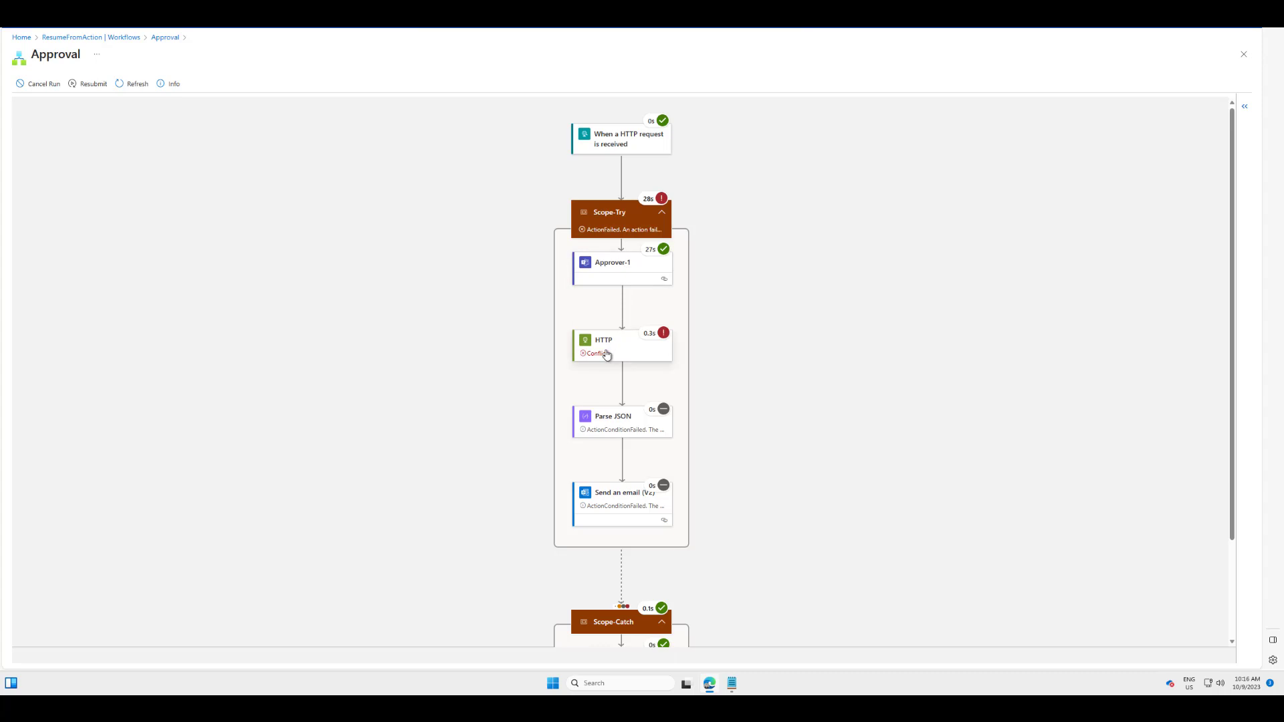
left_click(611, 352)
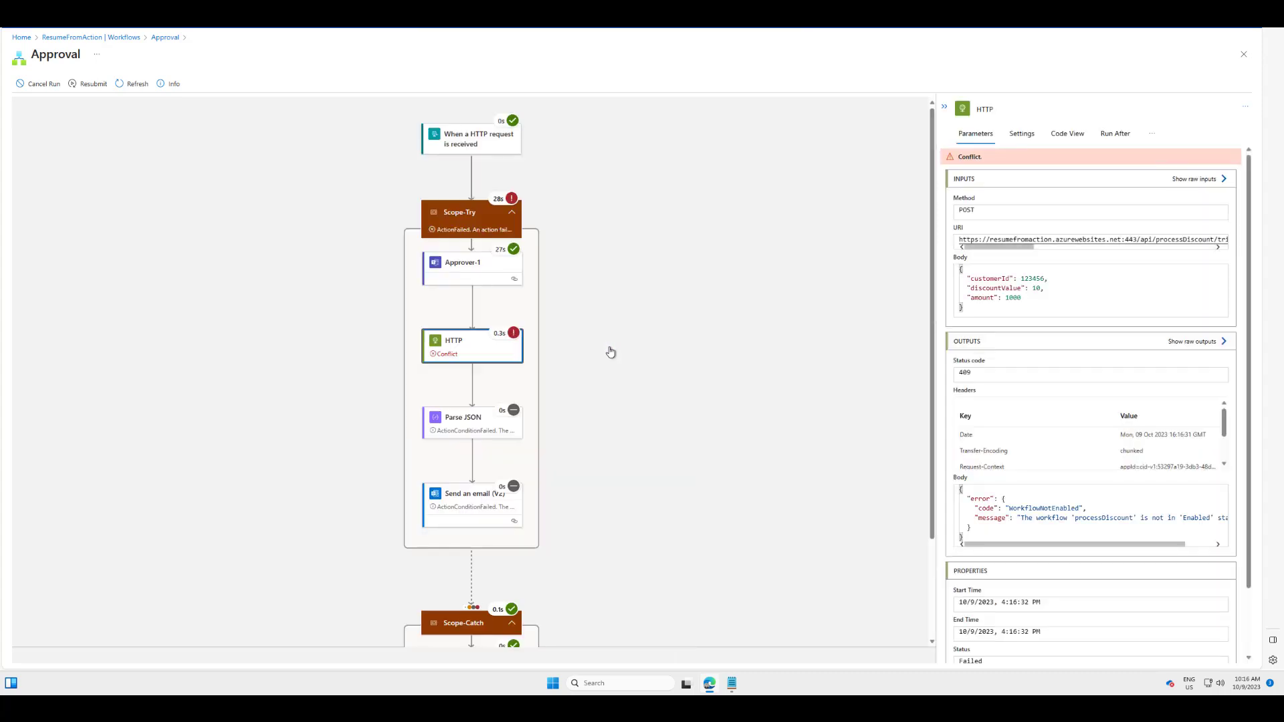
scroll(1047, 515, "right", 3)
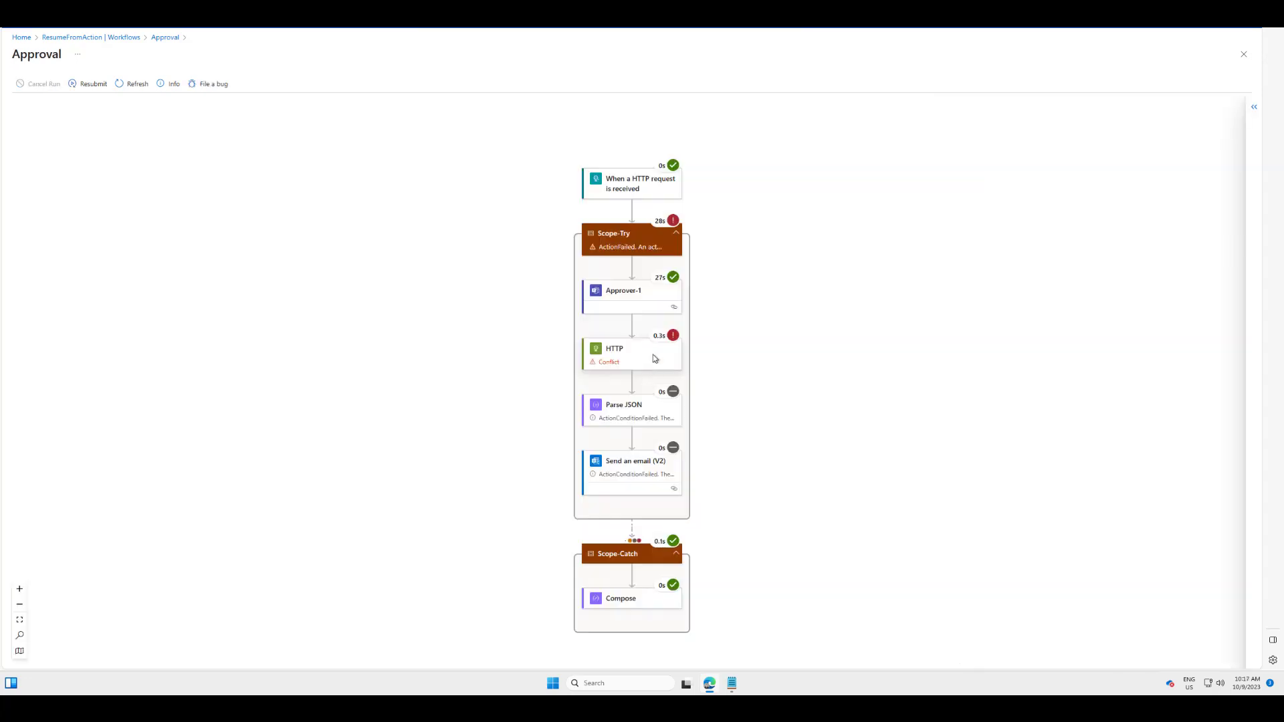
Check the "Submit from this action" option on the HTTP and Approver-1 actions of the run without submitting
right_click(653, 355)
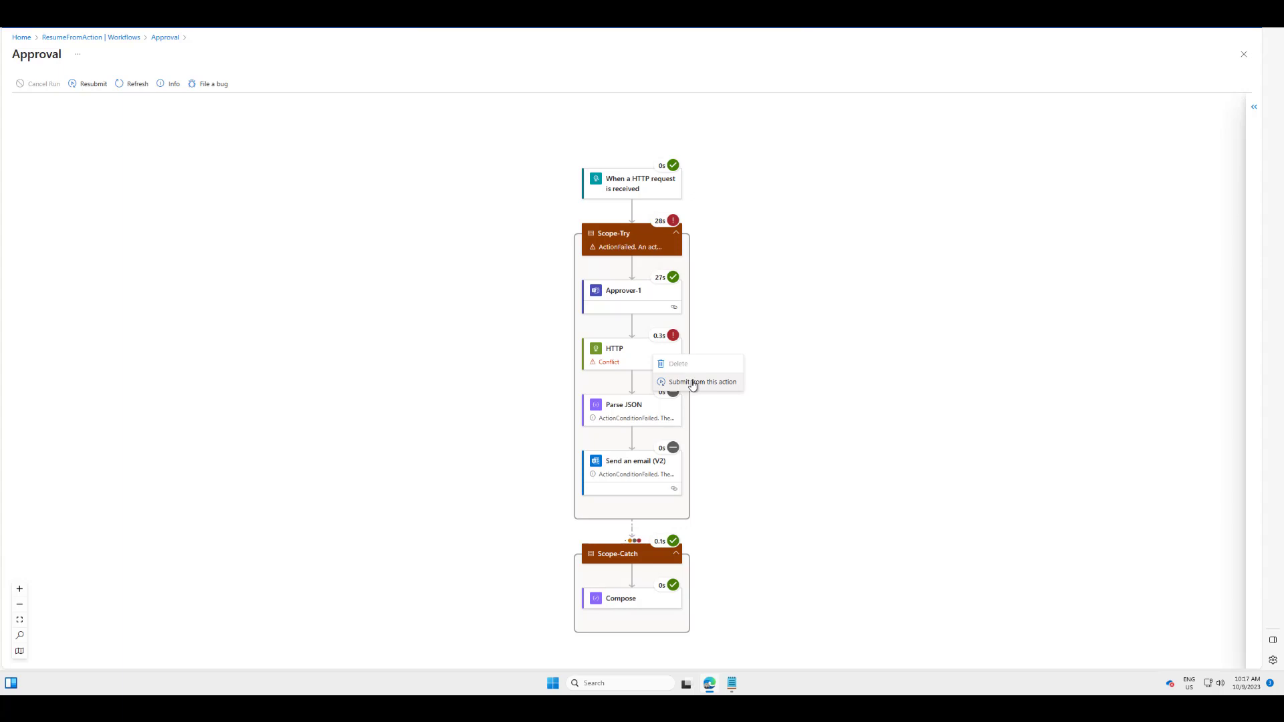
right_click(639, 293)
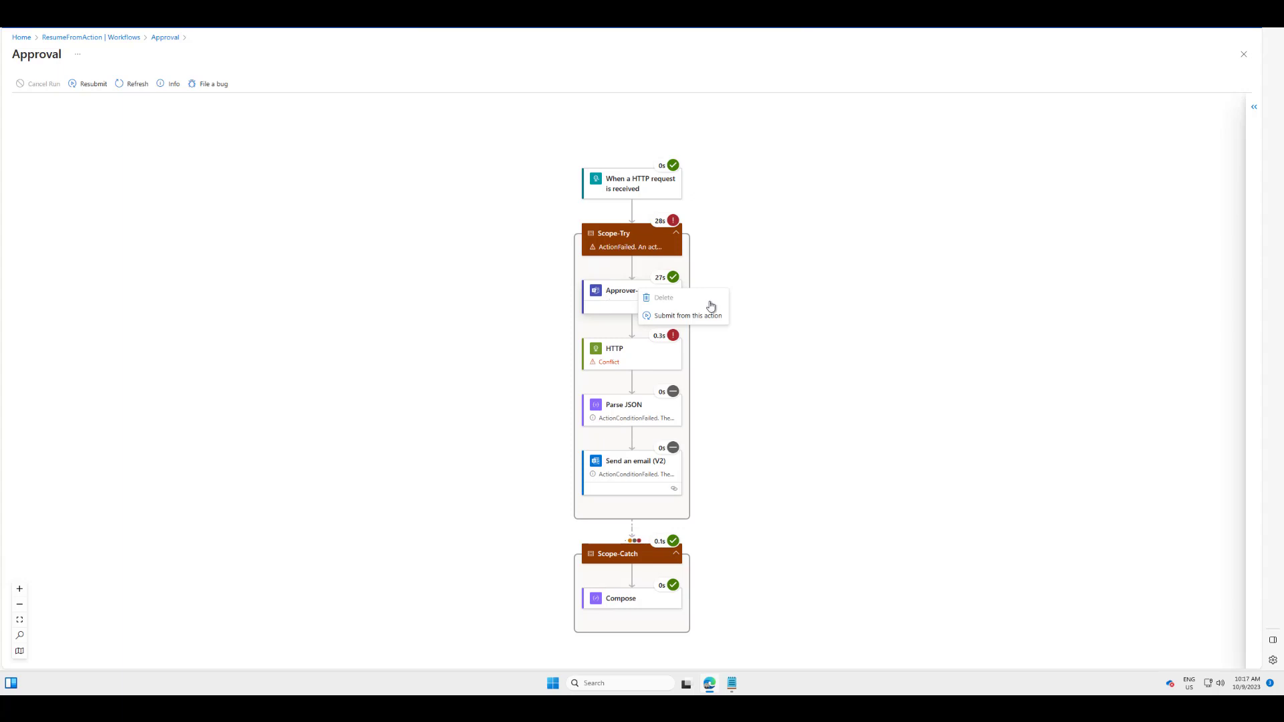
left_click(728, 327)
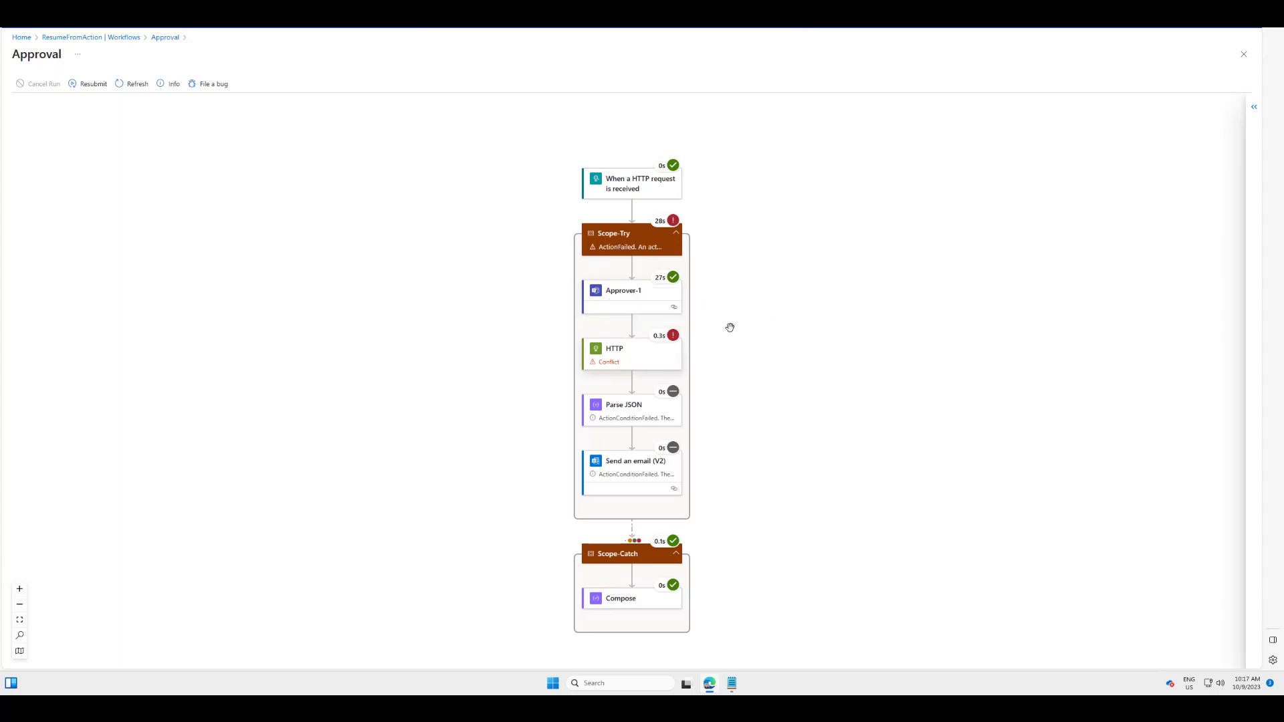
right_click(631, 359)
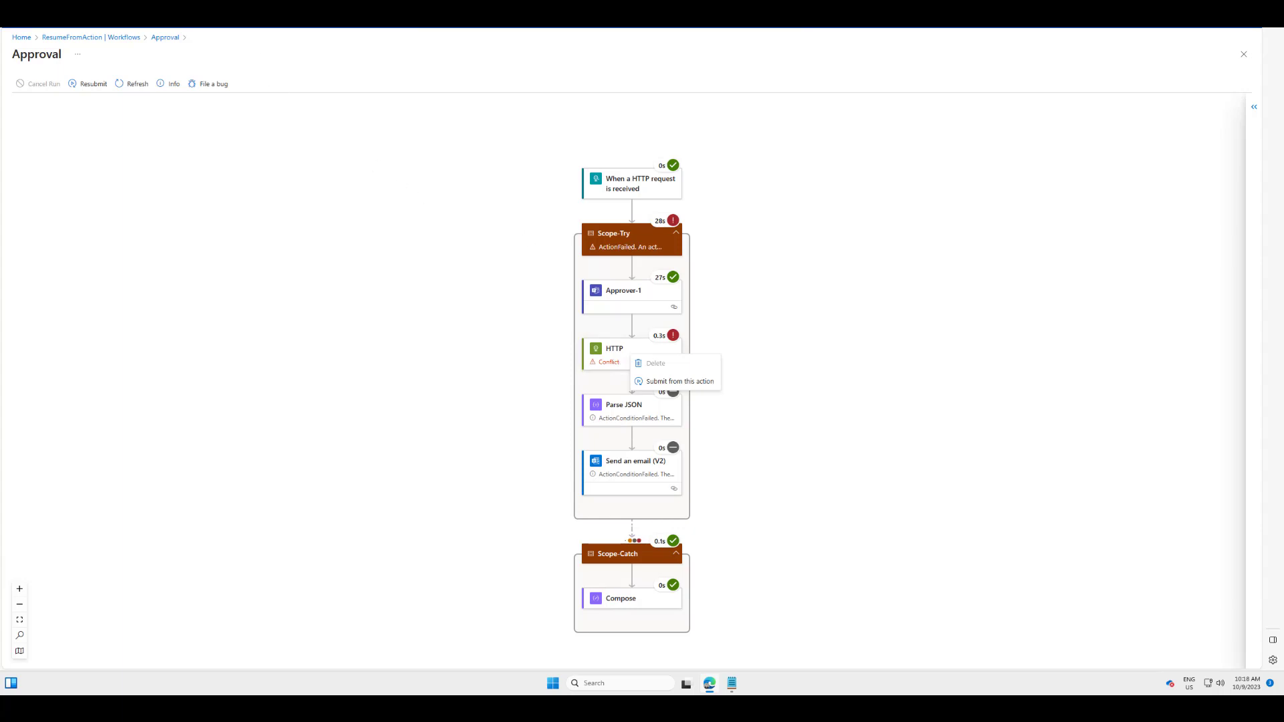
Enable the processDiscount workflow in the ResumeFromAction workflow list
left_click(91, 37)
left_click(153, 165)
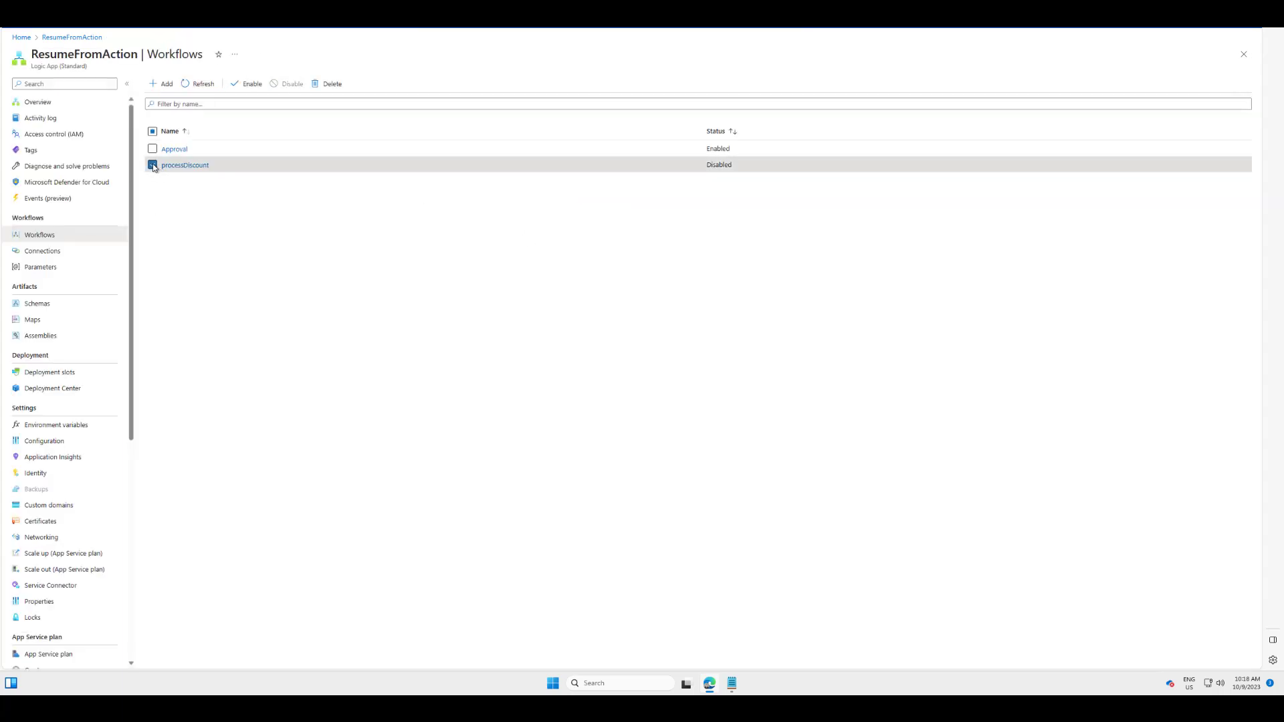
left_click(250, 85)
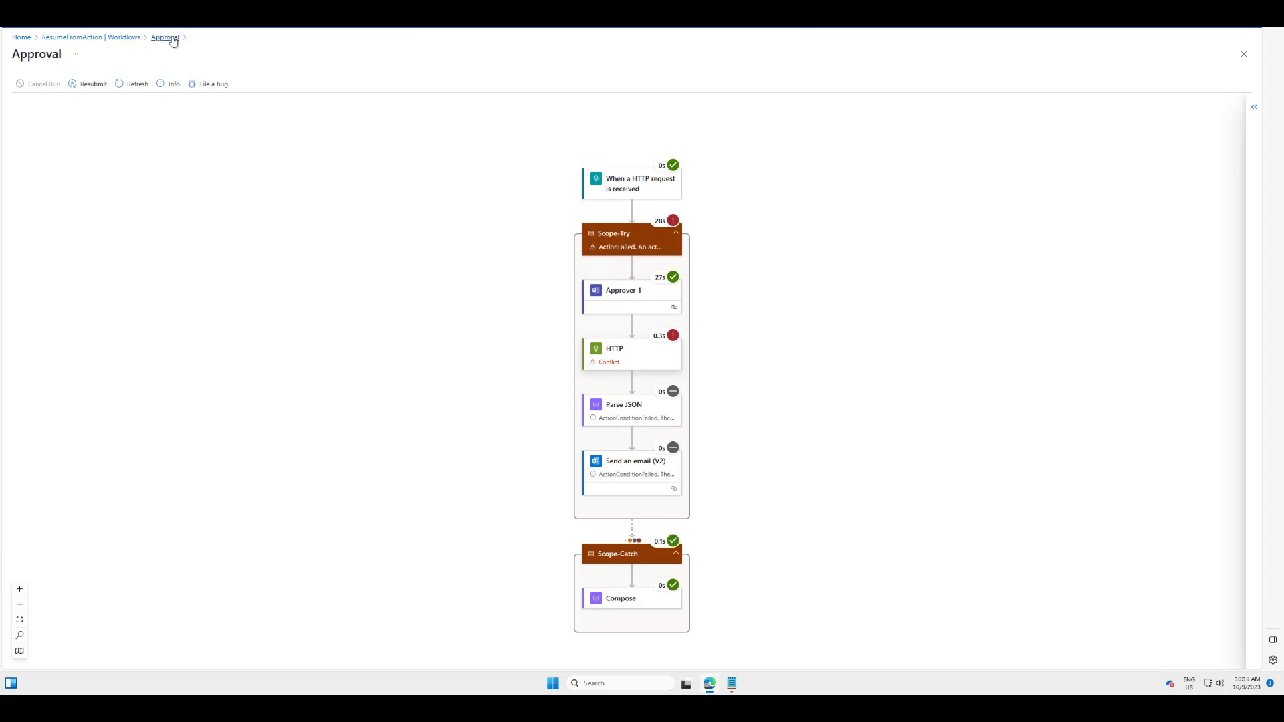
Open the most recent run in the Approval workflow's run history and submit it from the HTTP action
left_click(171, 38)
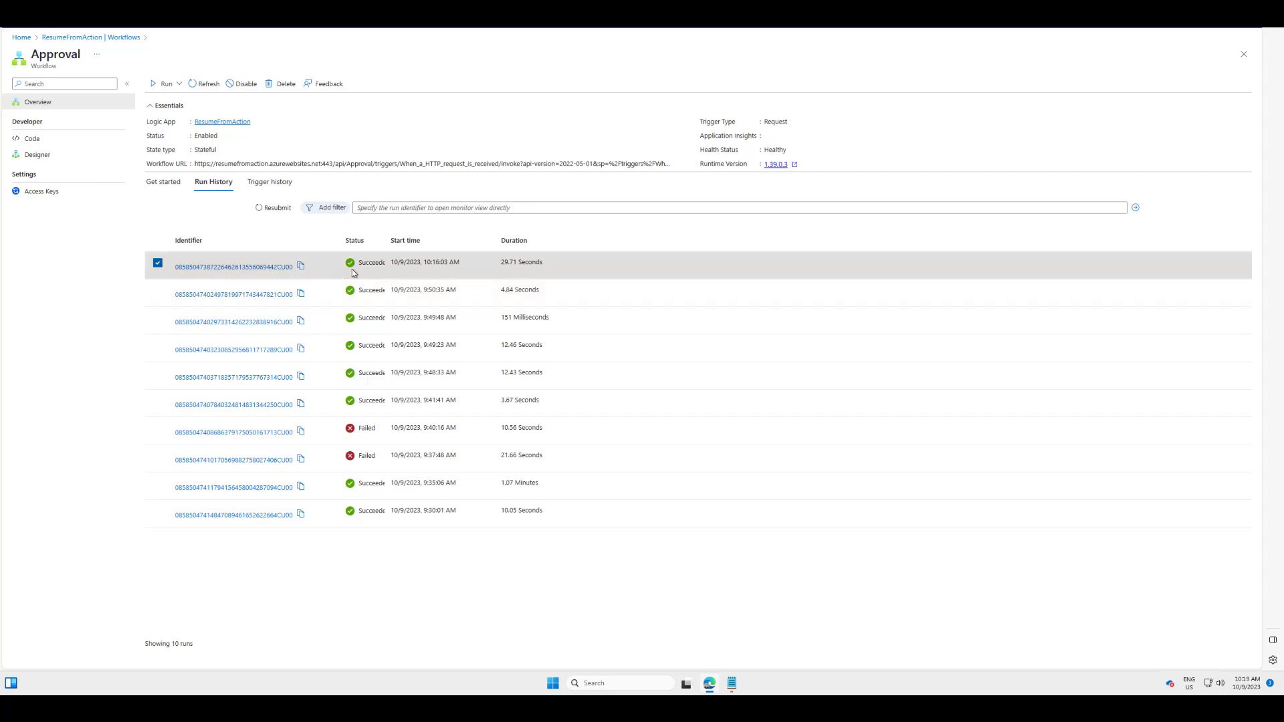
left_click(248, 268)
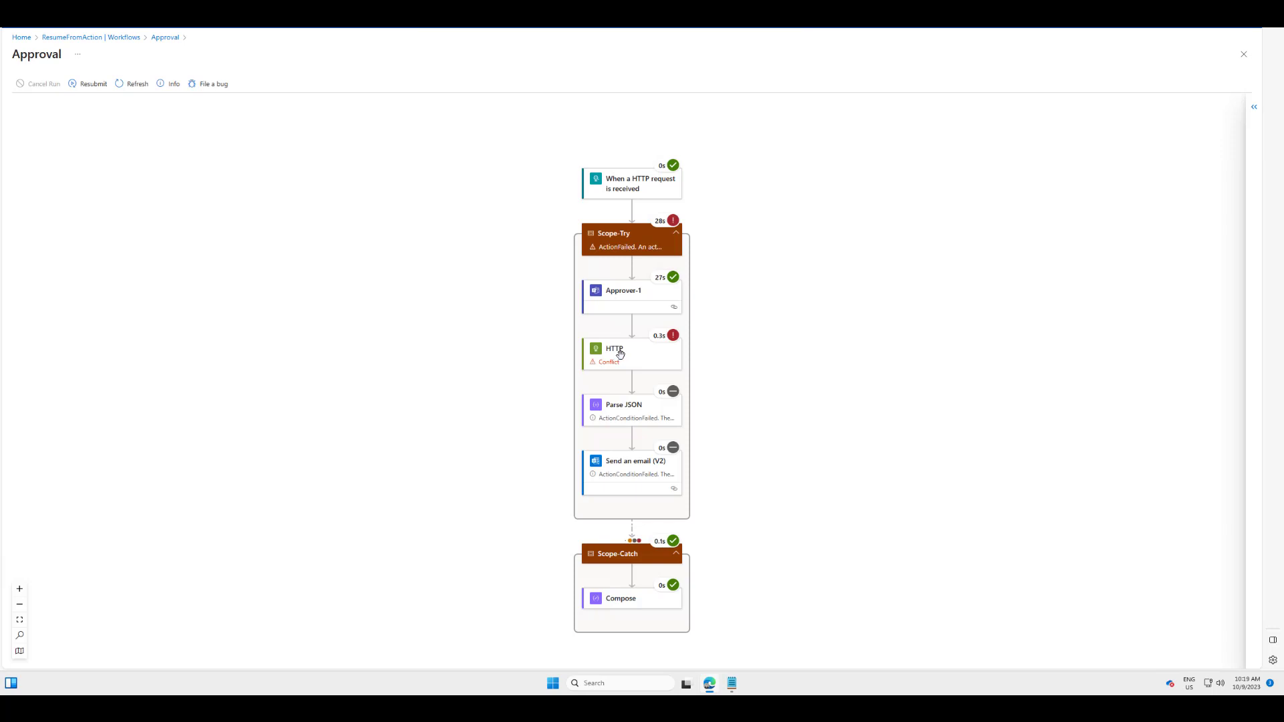
right_click(619, 352)
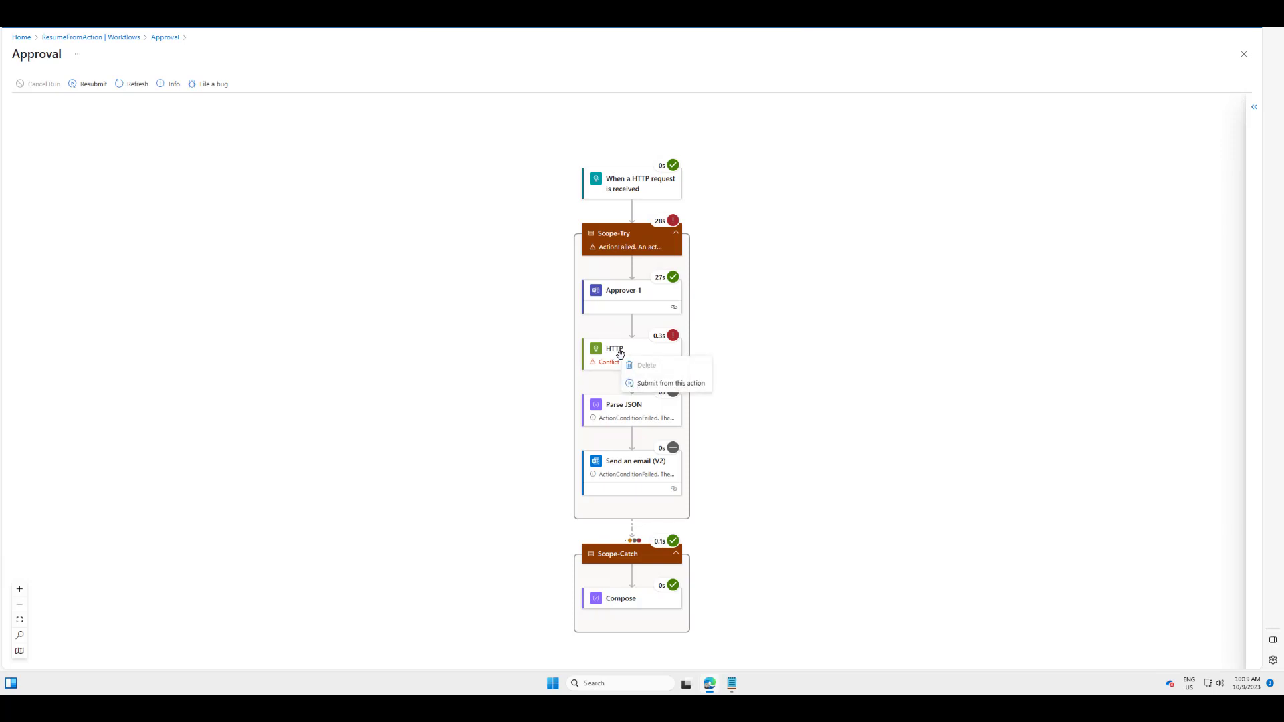
left_click(652, 384)
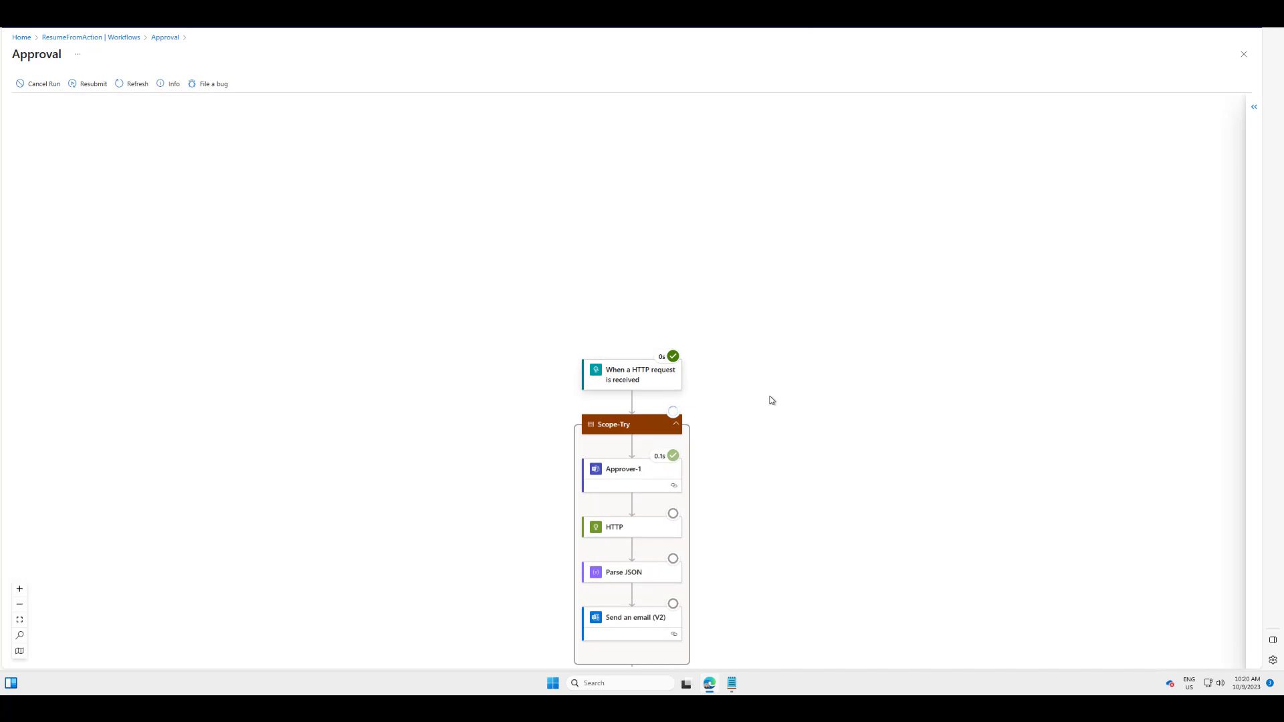
Refresh the resubmitted run and examine the status of each action in Scope-Try and Scope-Catch
left_click(134, 84)
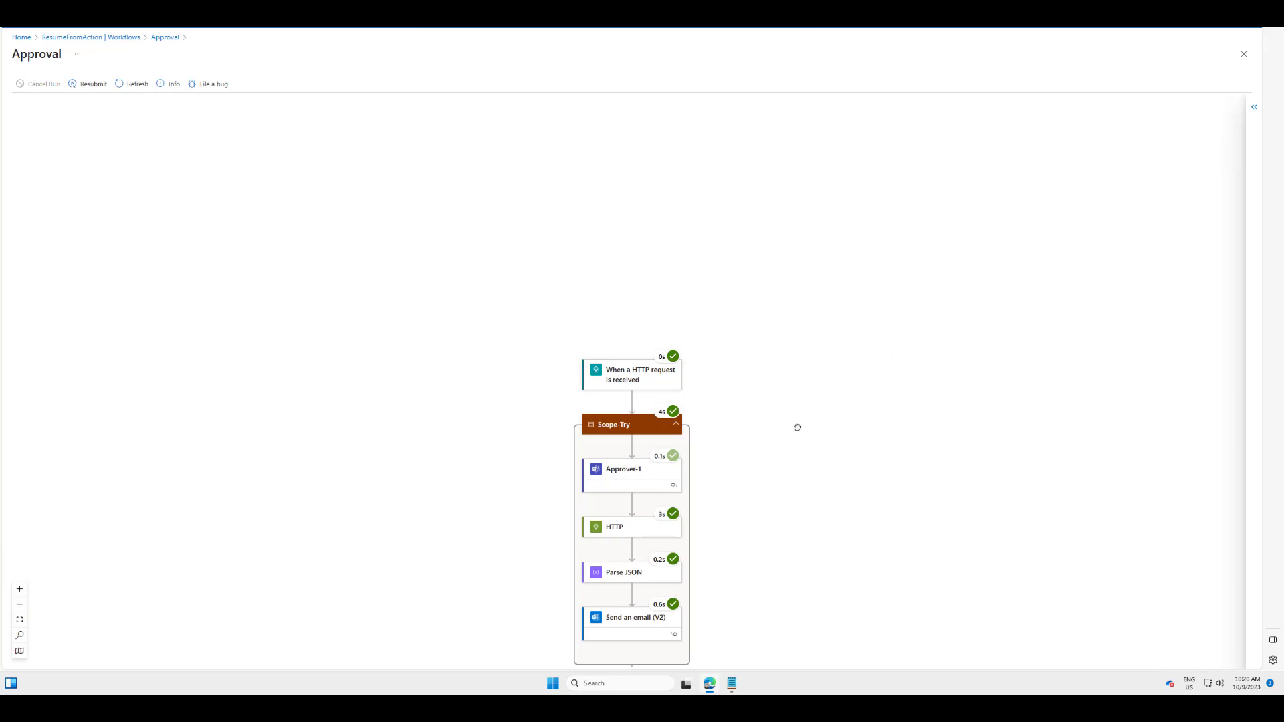
left_click_drag(798, 427, 785, 242)
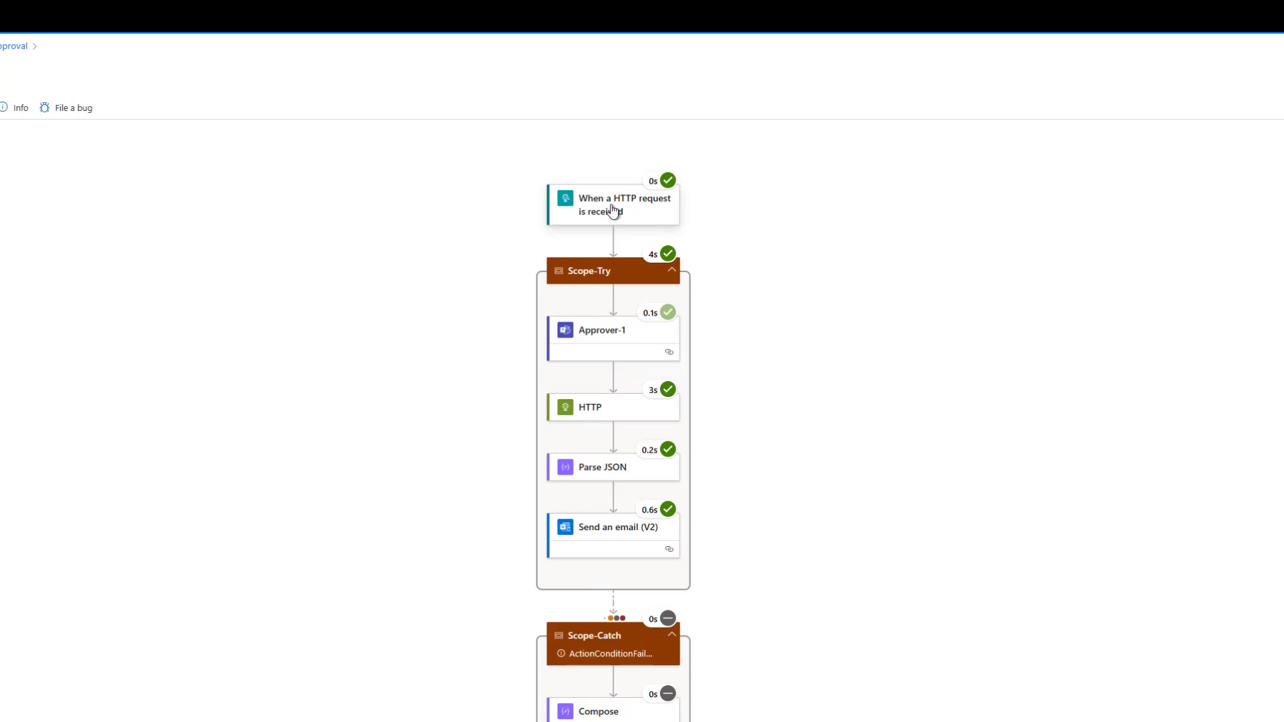
mouse_move(658, 323)
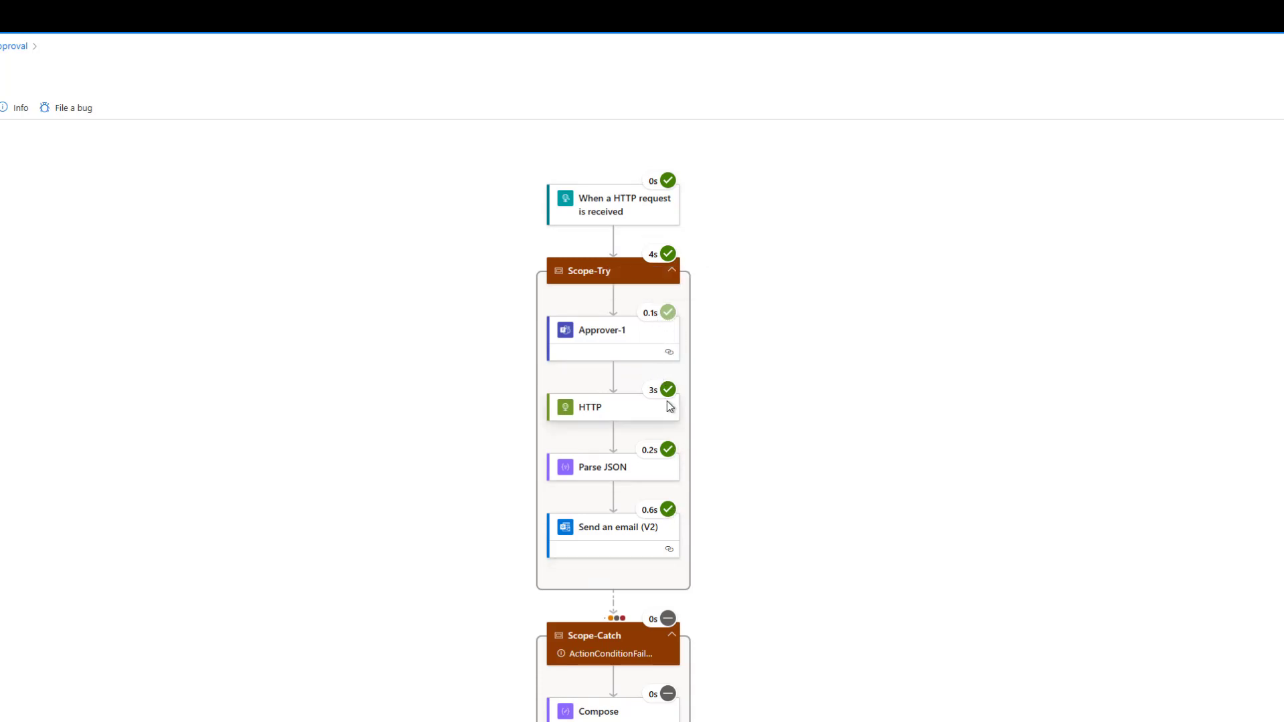
mouse_move(672, 458)
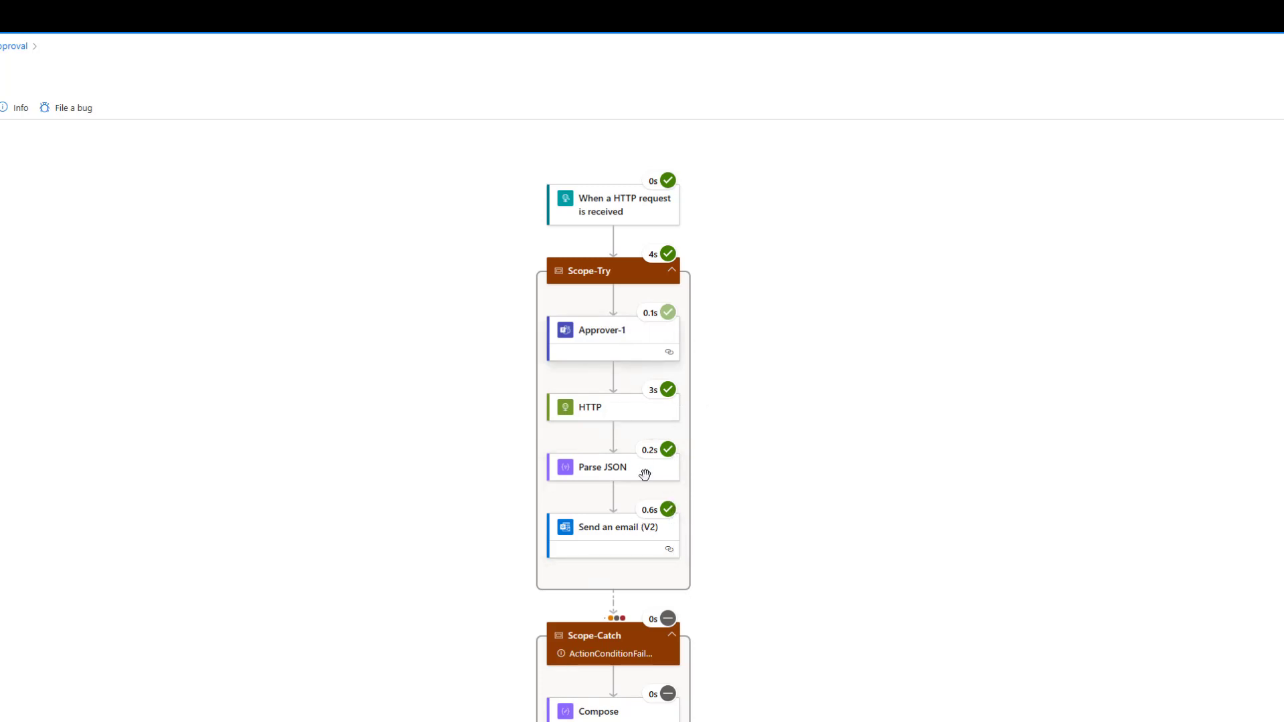
Compare the original 10:16:03 AM run with the newest 10:20:04 AM run from the refreshed run history of the Approval workflow
left_click(14, 47)
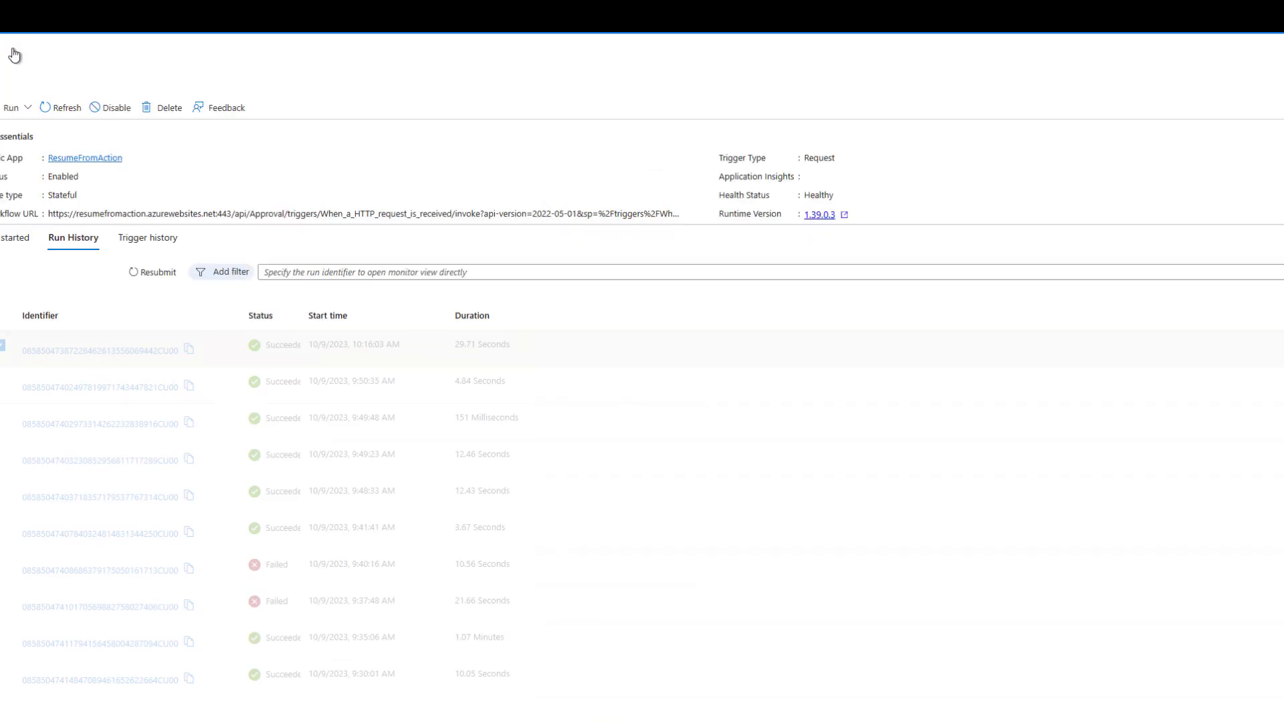
left_click(89, 350)
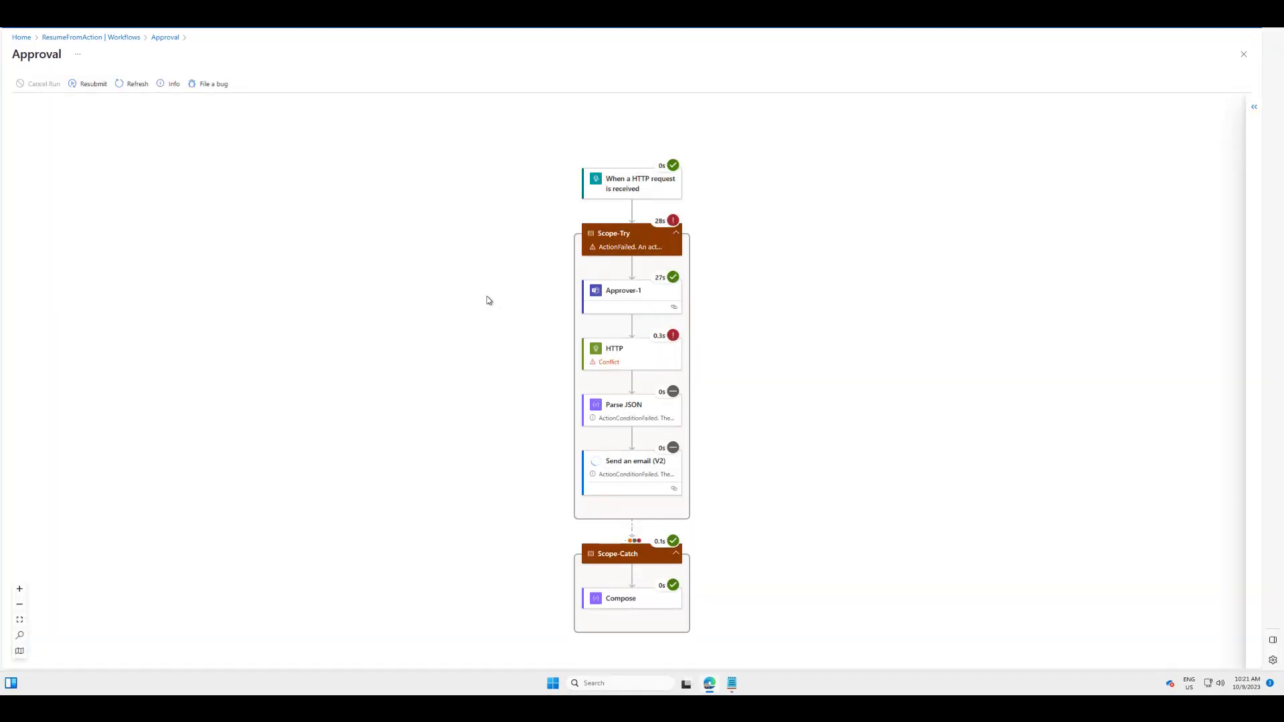
left_click(165, 37)
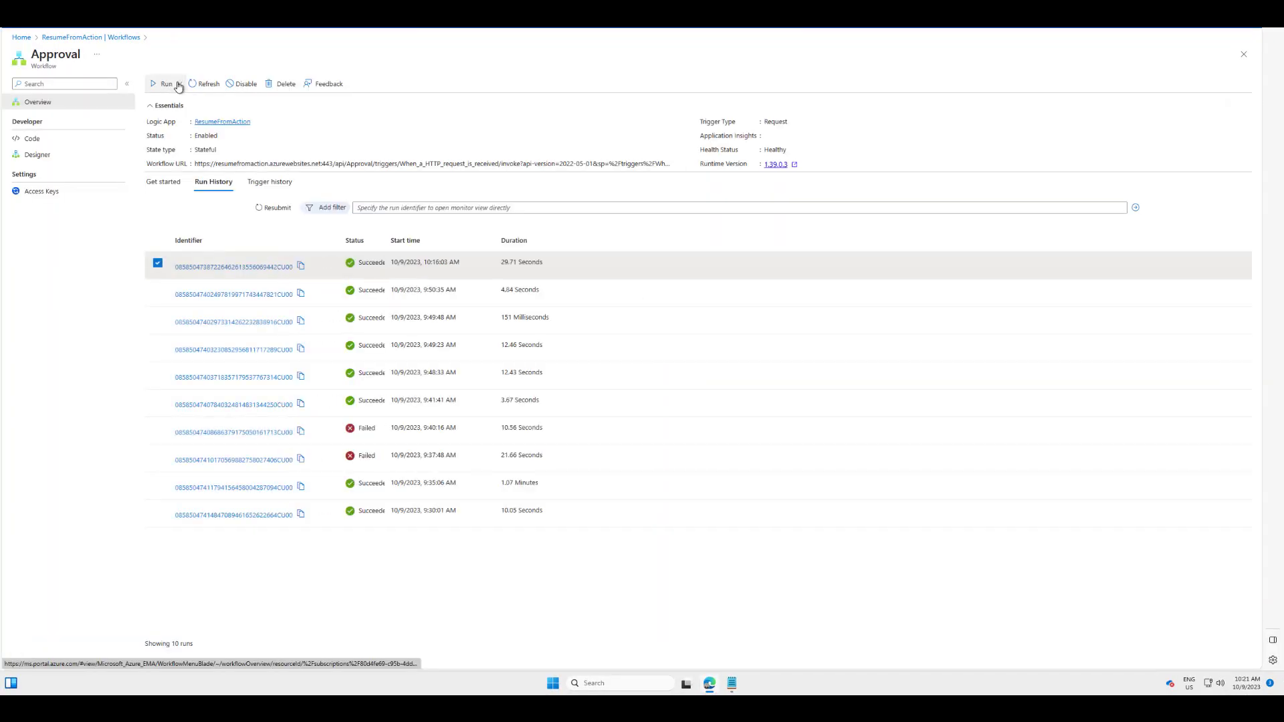
left_click(206, 83)
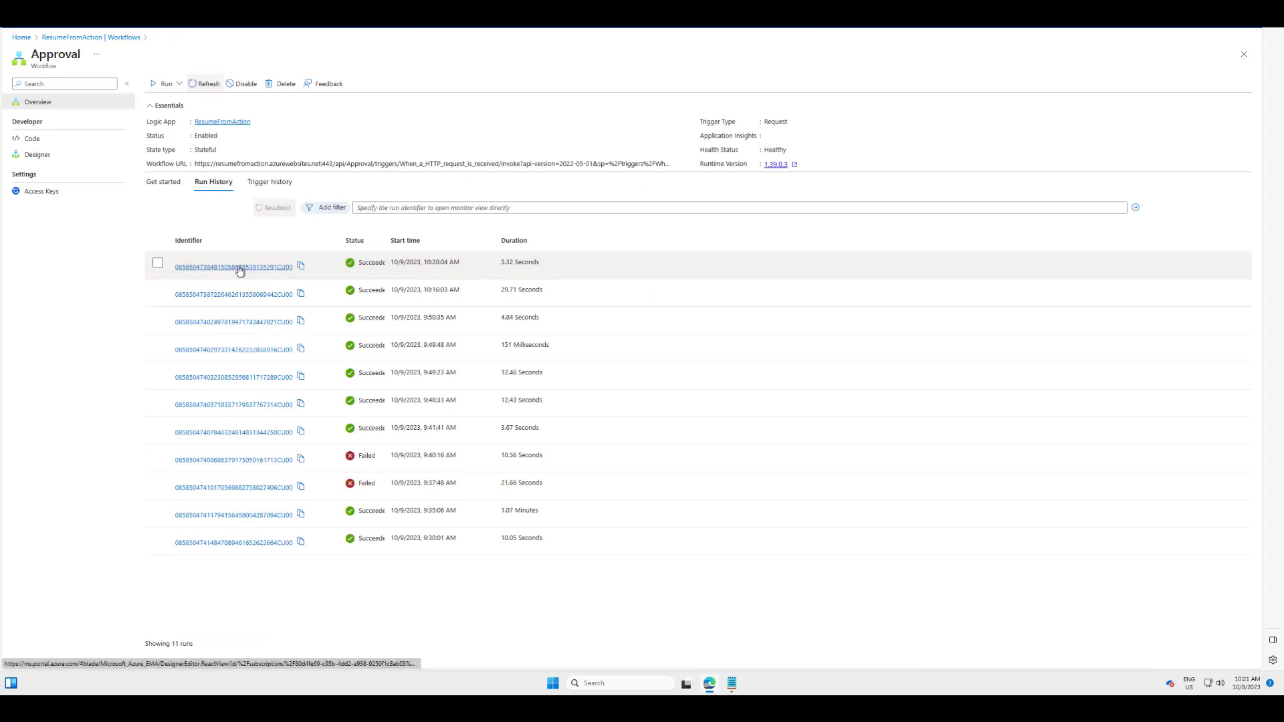
left_click(239, 267)
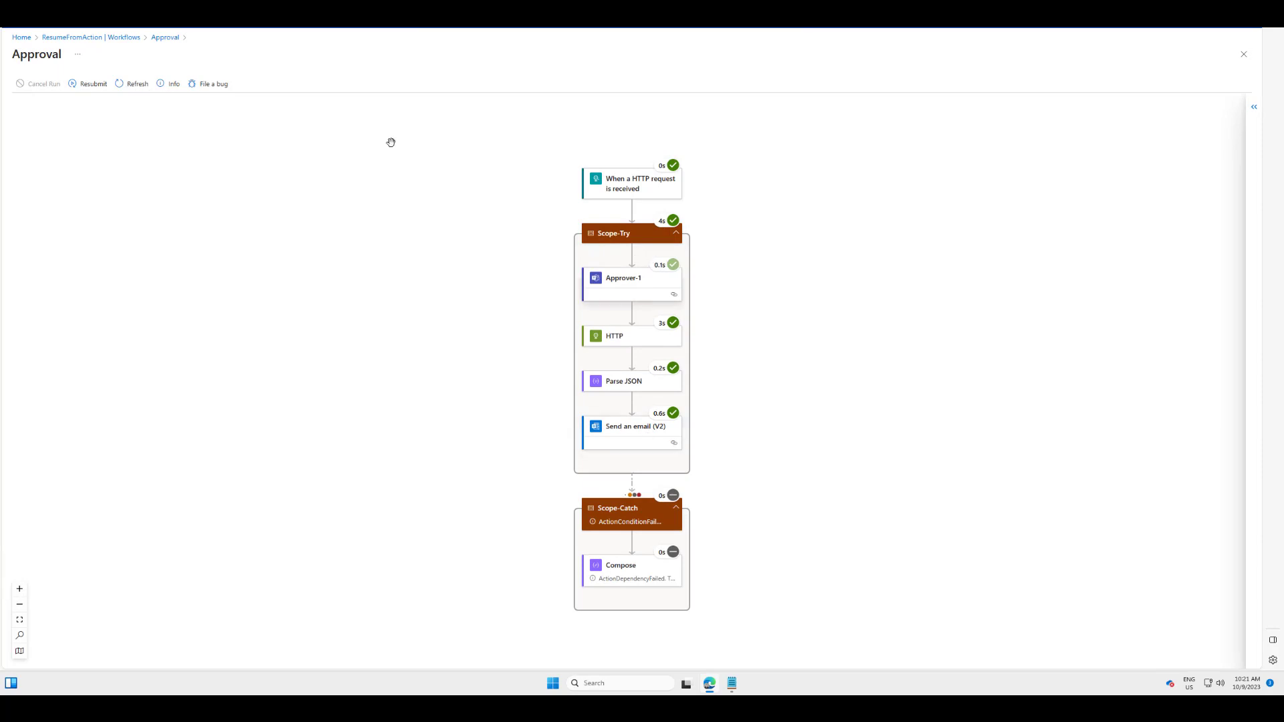
Reopen the original 10:16:03 AM run of the Approval workflow and submit it again from the failed HTTP action
left_click(139, 42)
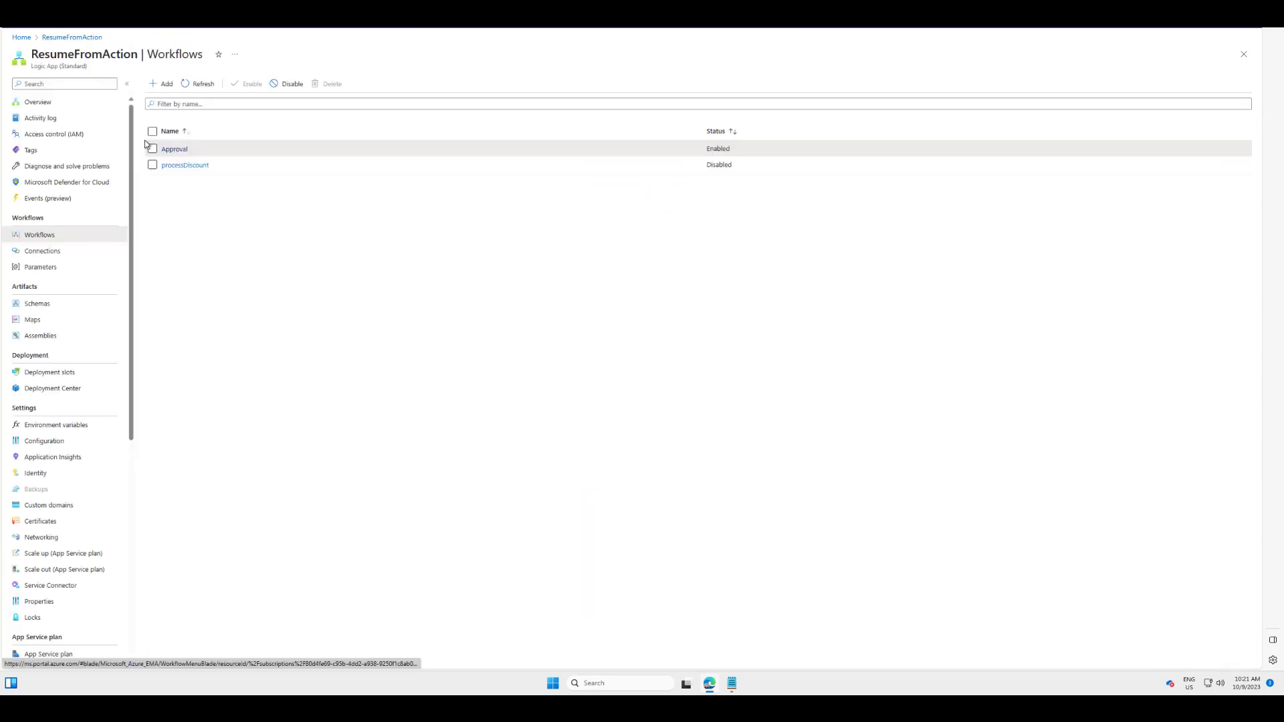
left_click(183, 153)
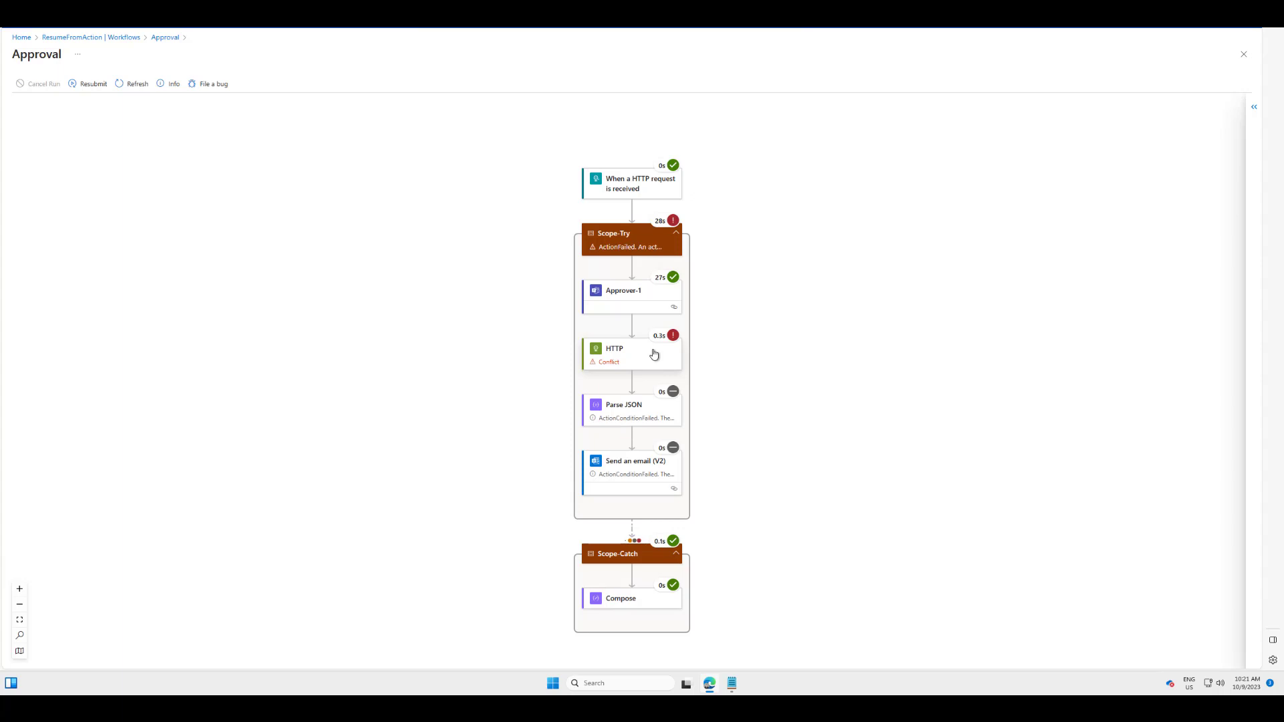
right_click(654, 355)
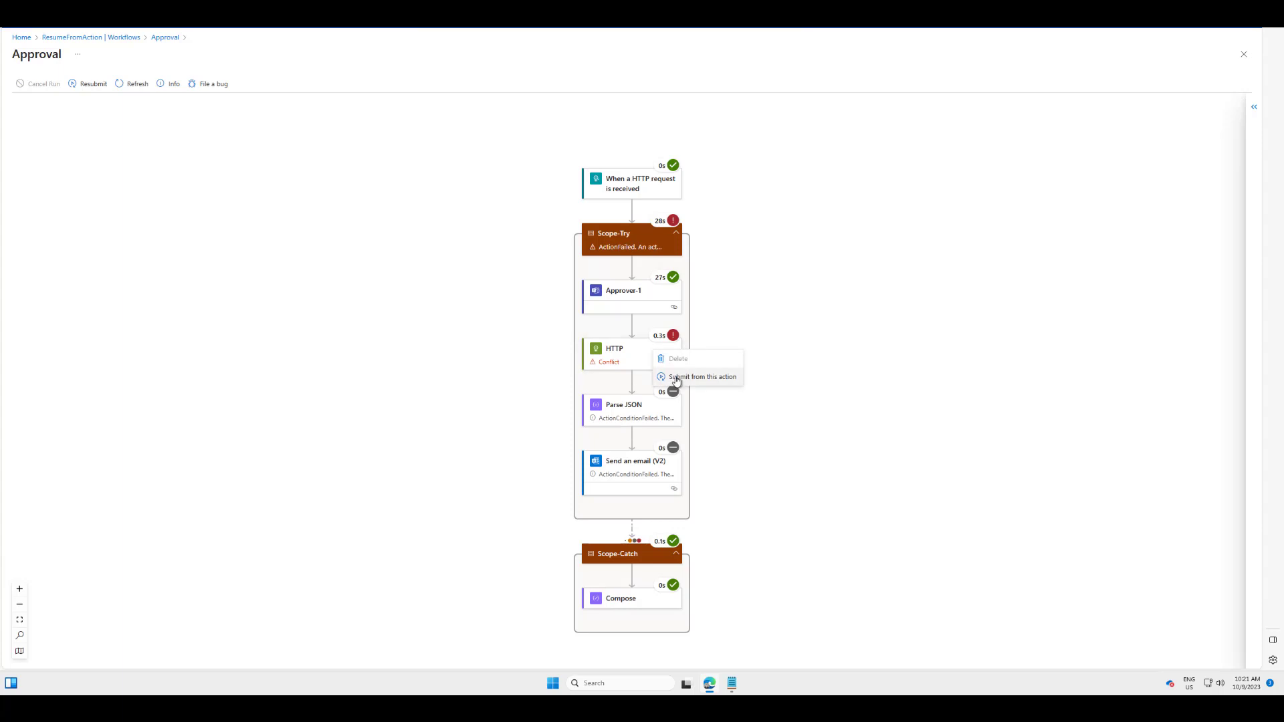
left_click(677, 378)
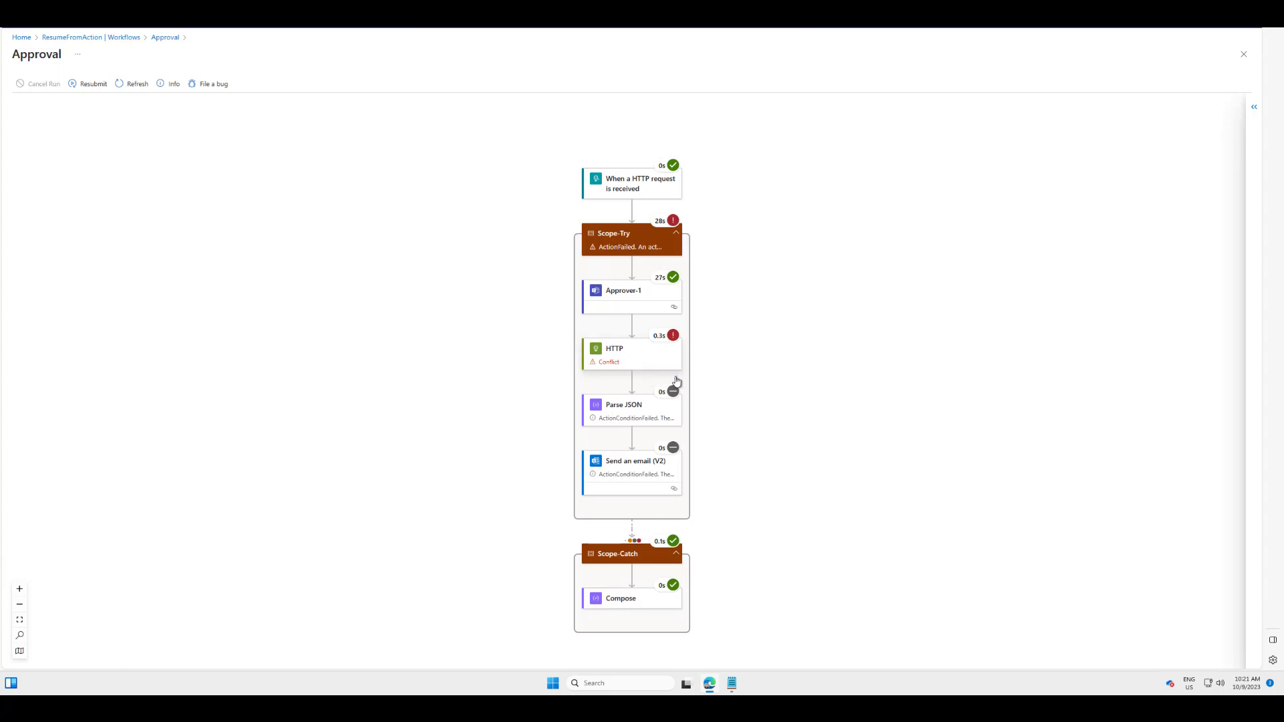